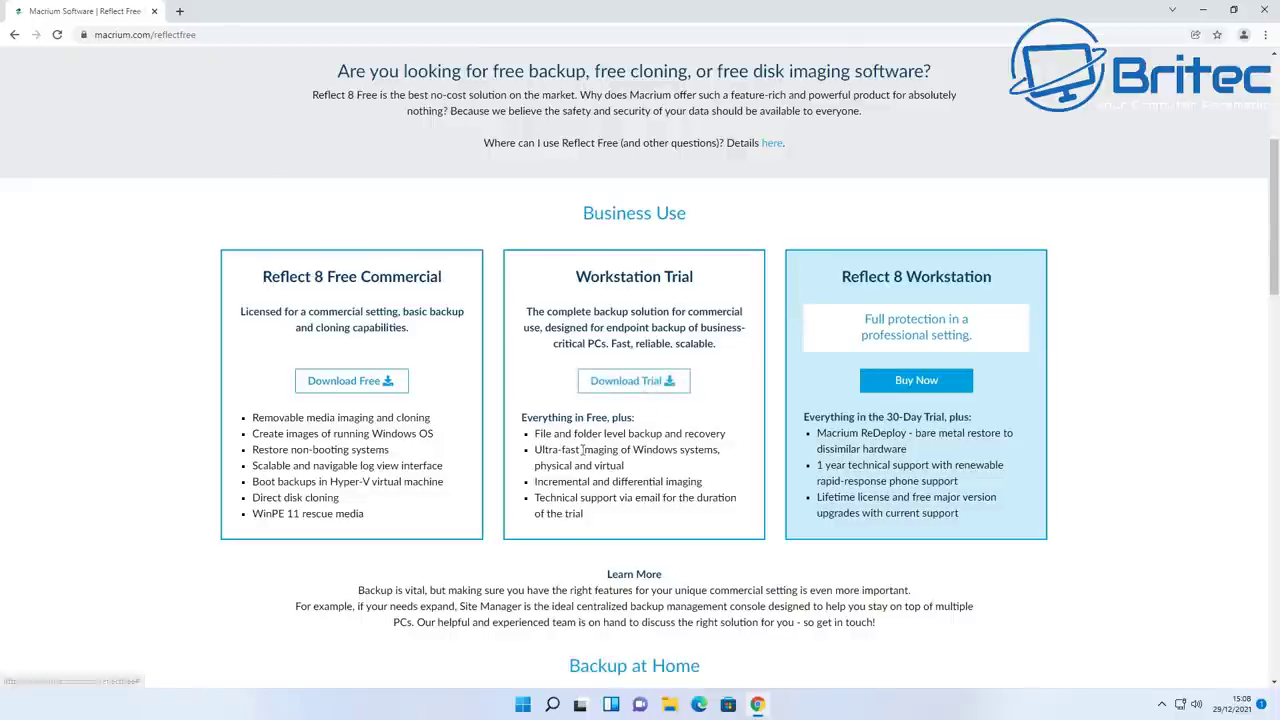
# Download the Reflect 8 Free edition offered under Backup at Home on the Macrium page.
pyautogui.scroll(-3, 582, 450)
pyautogui.scroll(-3, 582, 450)
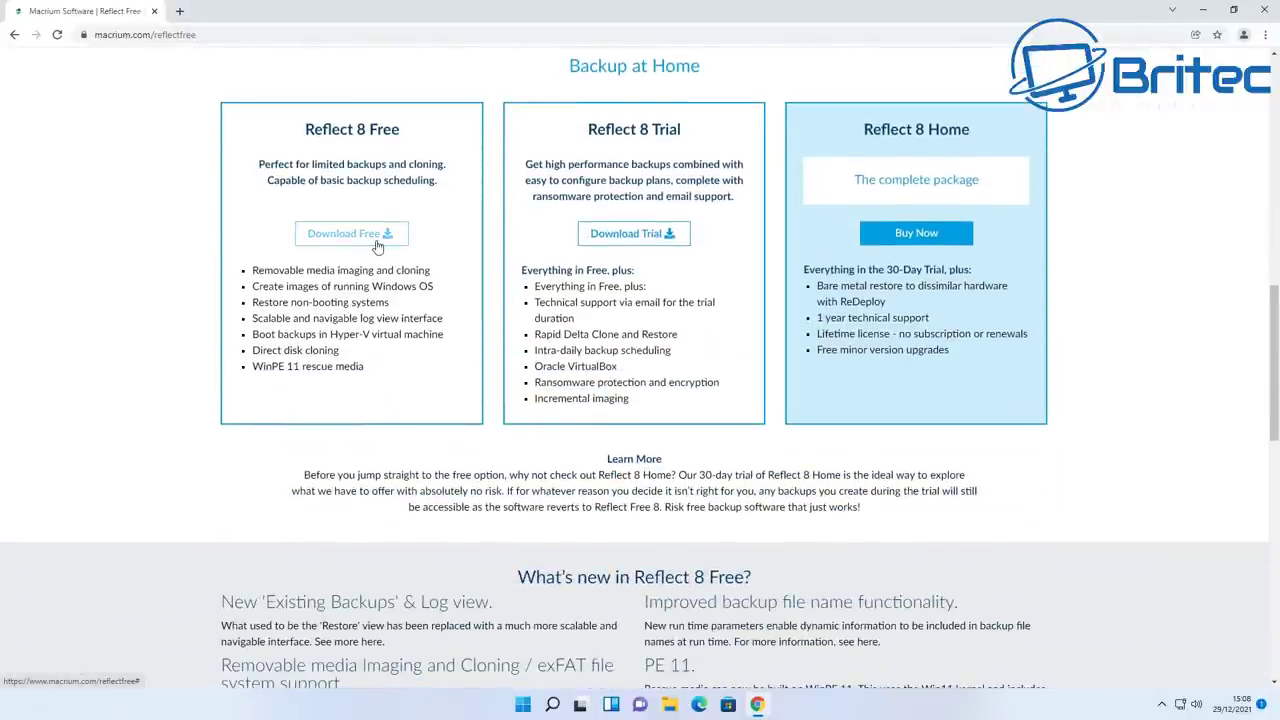
pyautogui.click(377, 246)
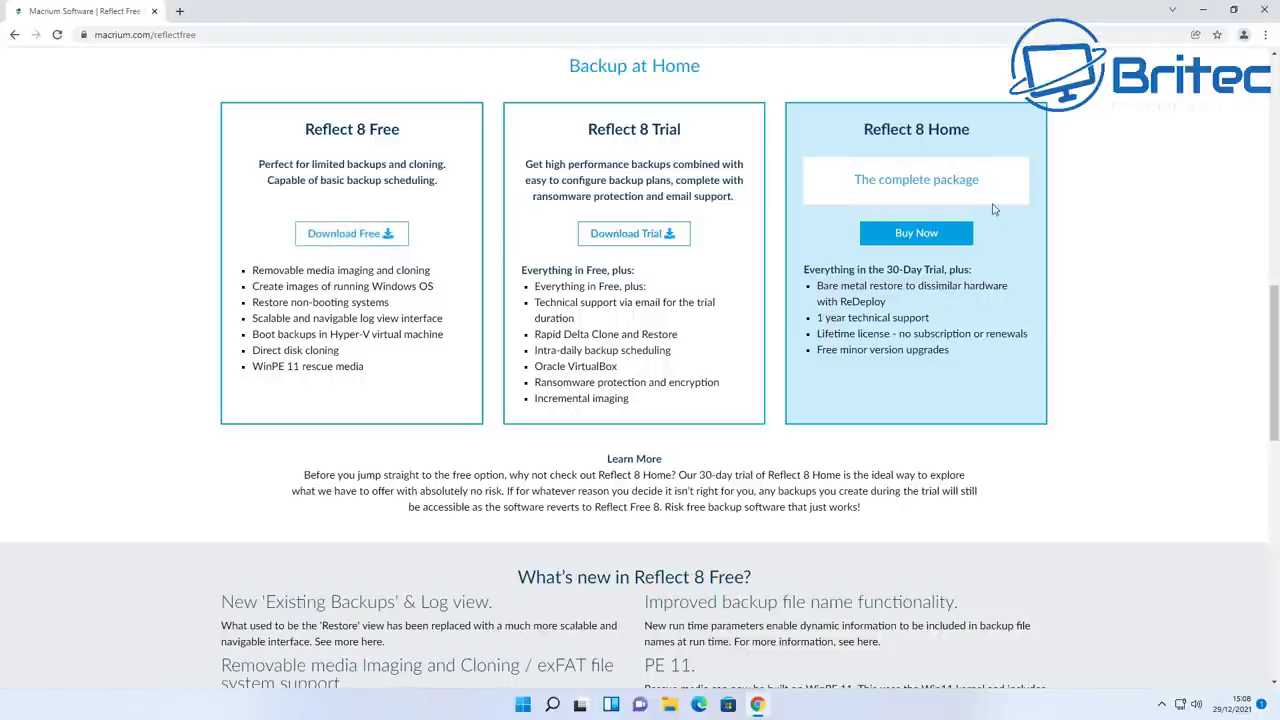
pyautogui.click(335, 238)
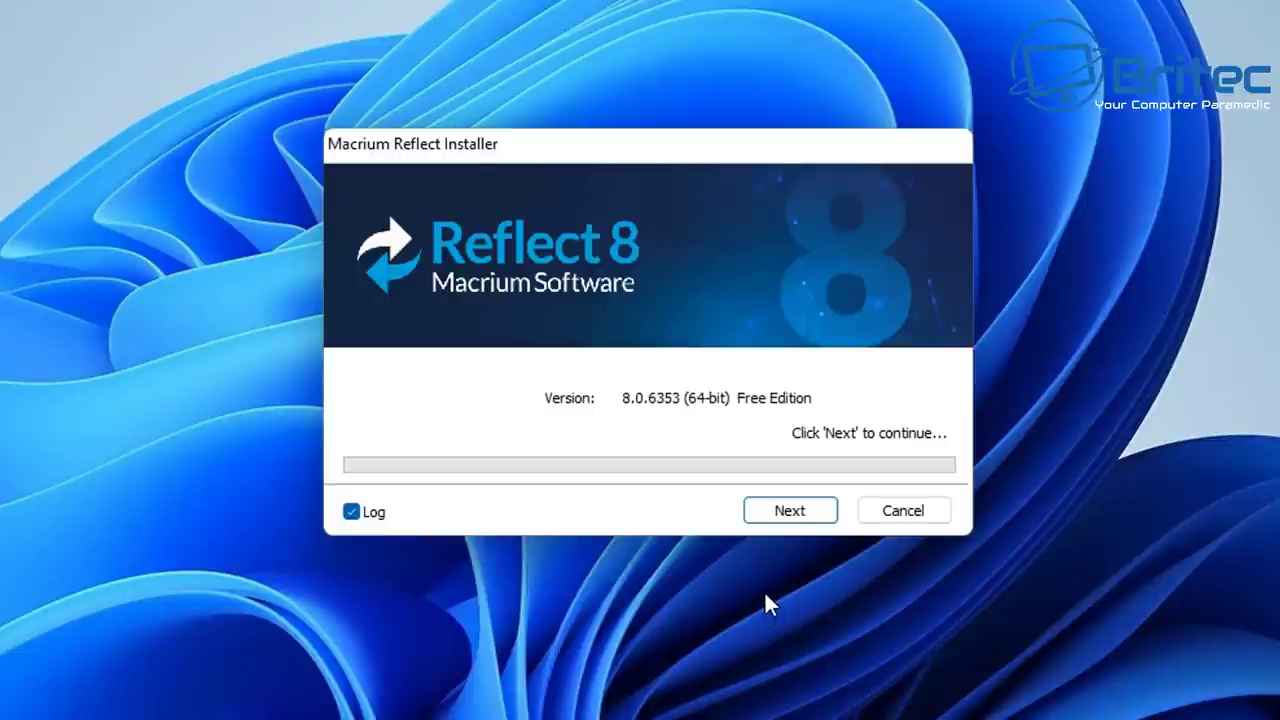
# Start the Macrium Reflect Free Edition setup and accept the terms of the license agreement.
pyautogui.click(792, 518)
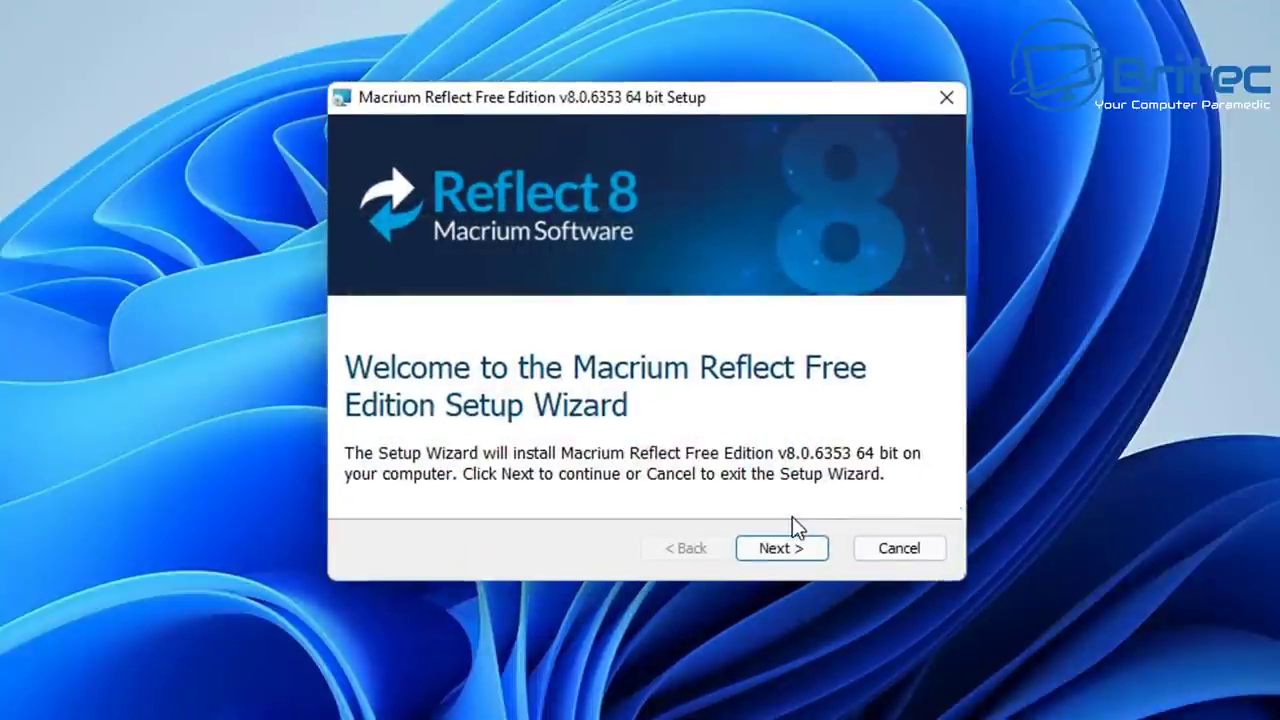
pyautogui.click(792, 553)
pyautogui.click(577, 452)
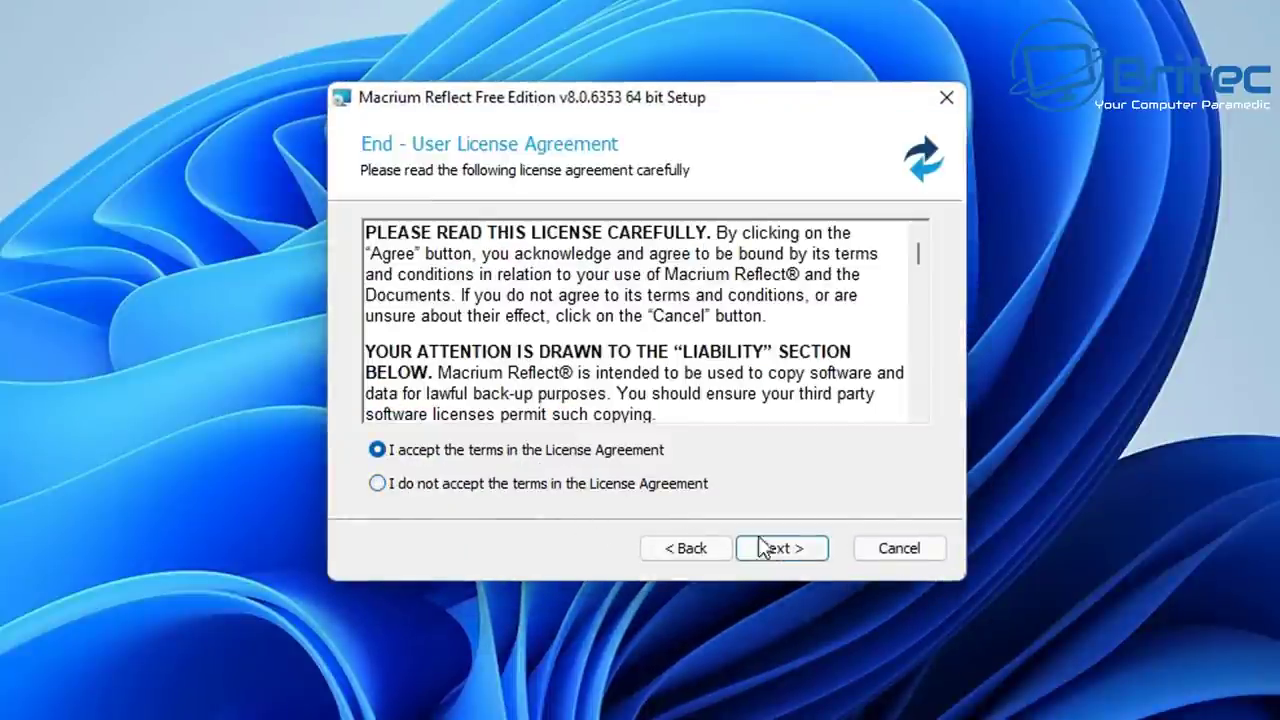
pyautogui.click(782, 549)
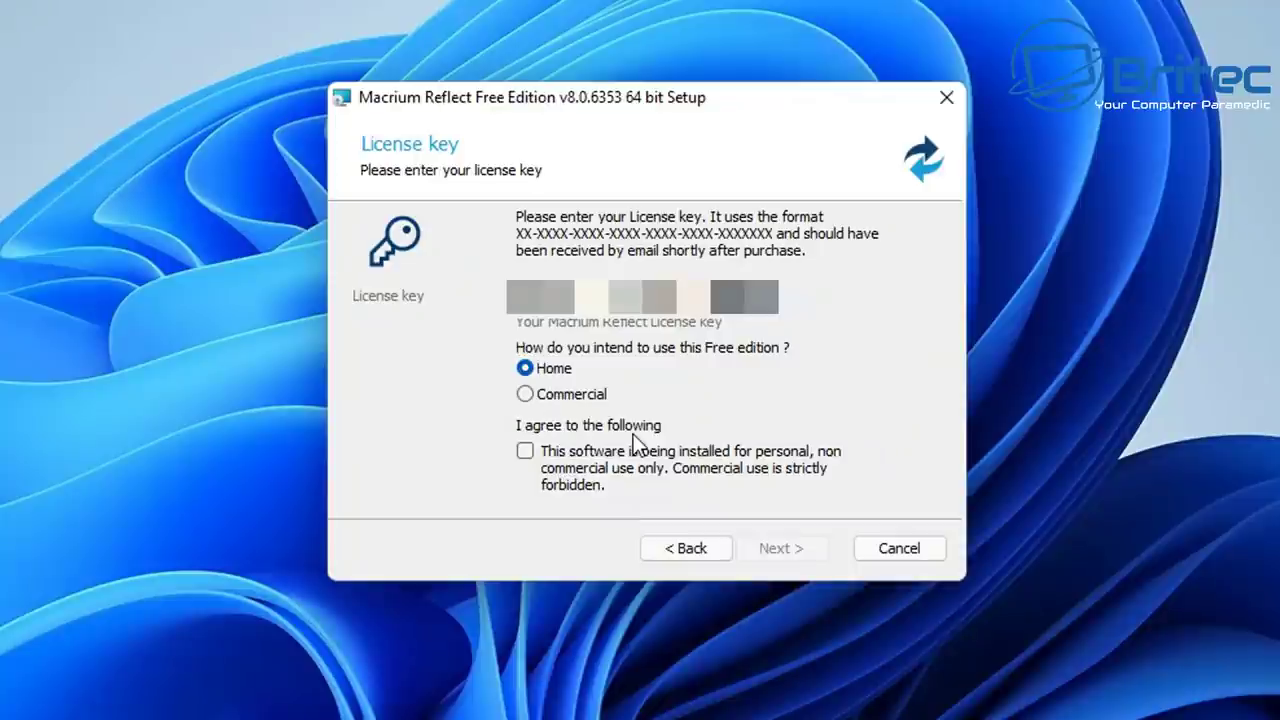
# Agree to personal, non-commercial Home use and continue without registering the installation.
pyautogui.click(525, 451)
pyautogui.click(775, 551)
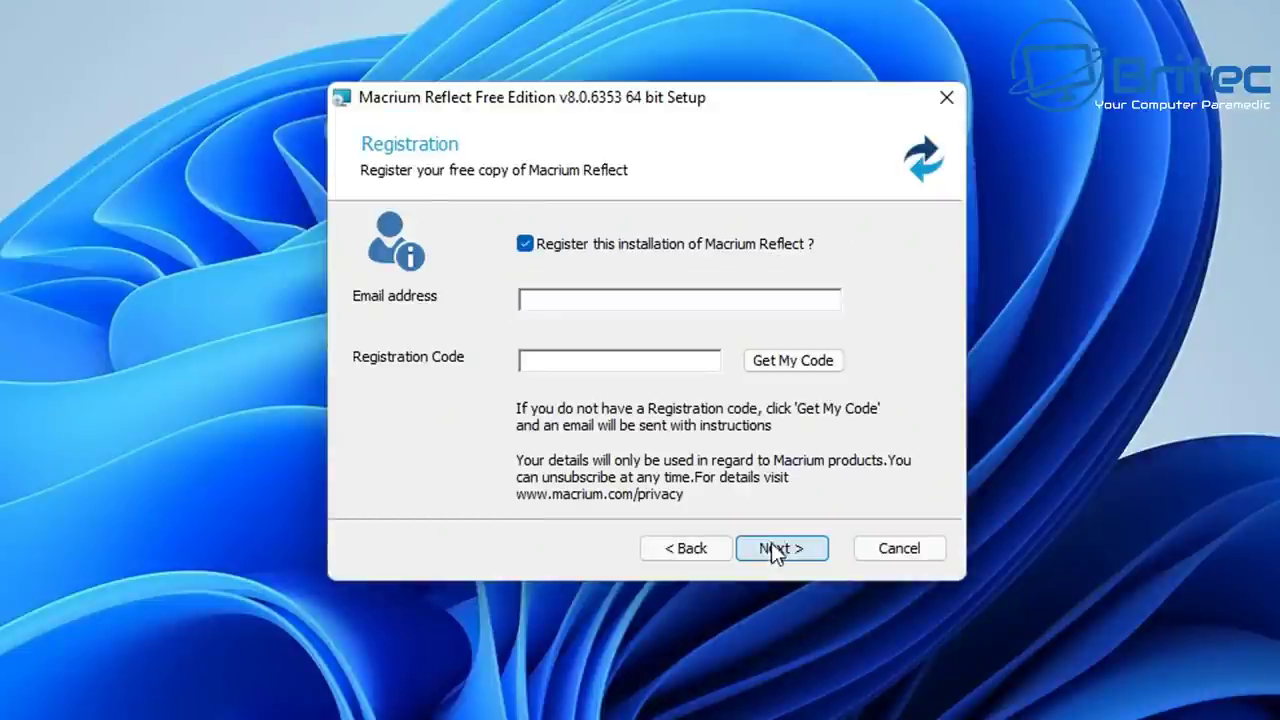
pyautogui.click(527, 245)
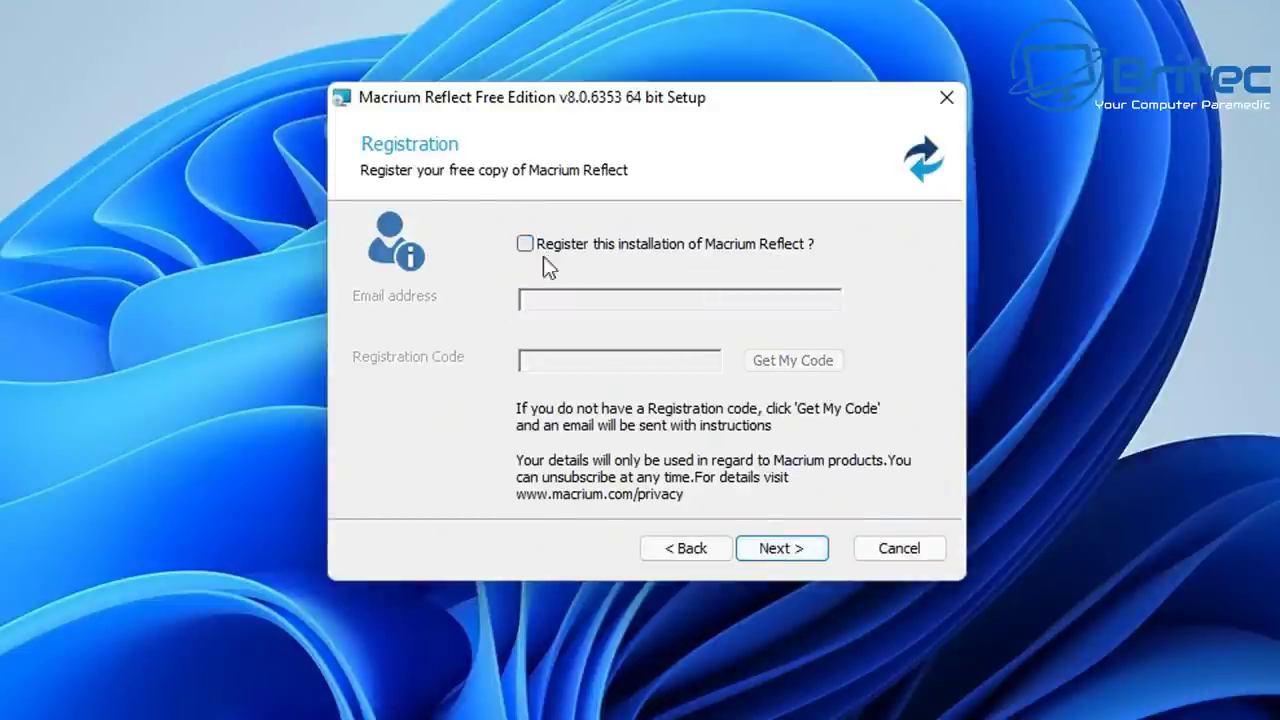
pyautogui.click(775, 549)
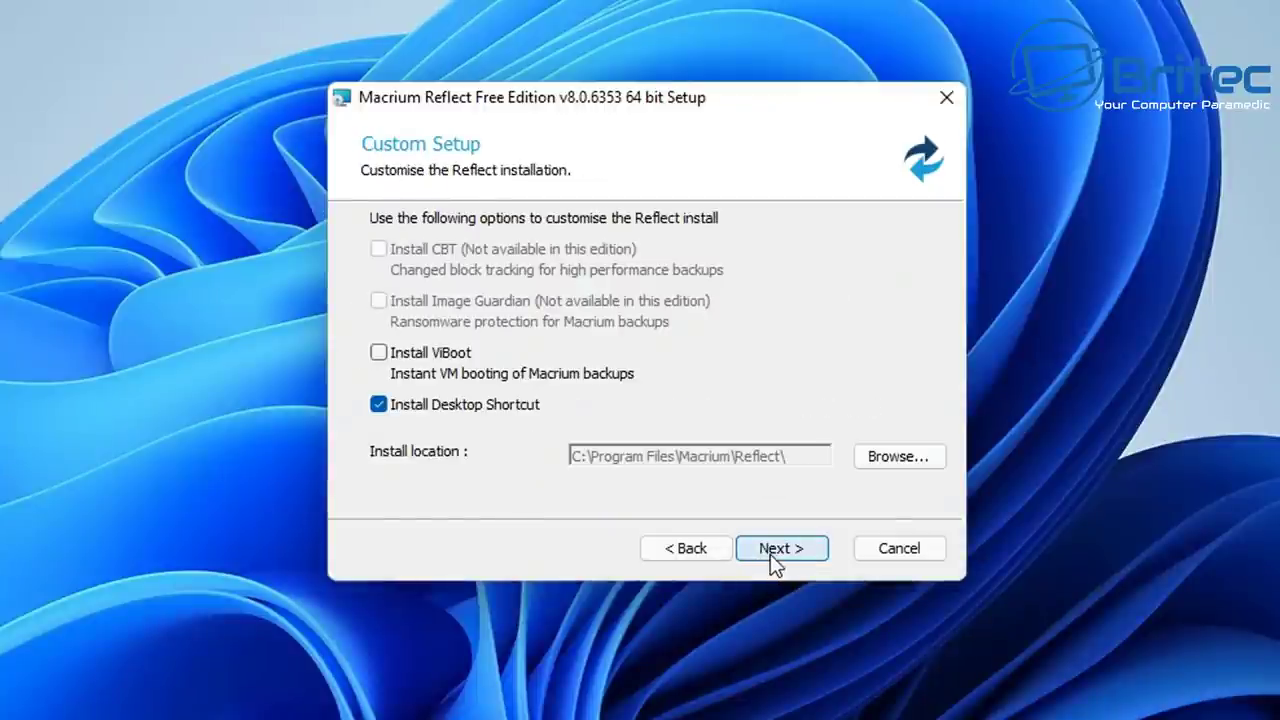
# Install to C:\Program Files\Macrium\Reflect\ with a desktop shortcut and without ViBoot, and launch the program on finishing.
pyautogui.click(770, 554)
pyautogui.click(770, 554)
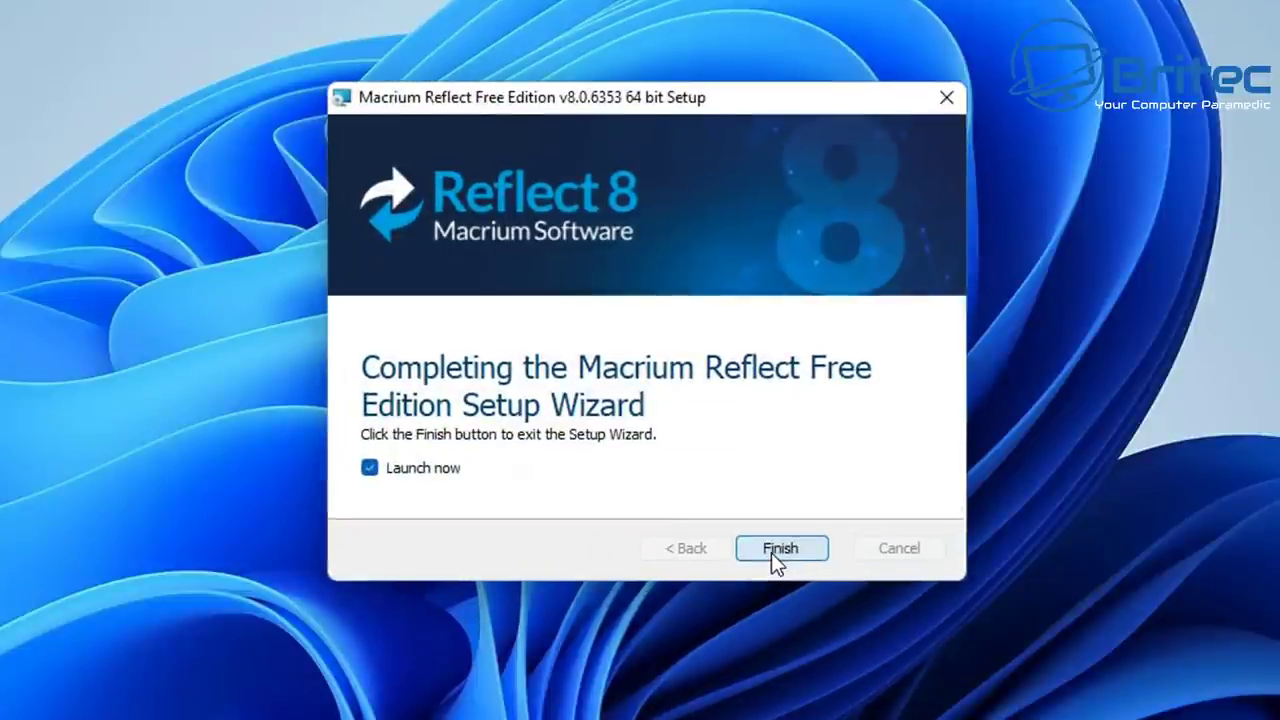
pyautogui.click(771, 550)
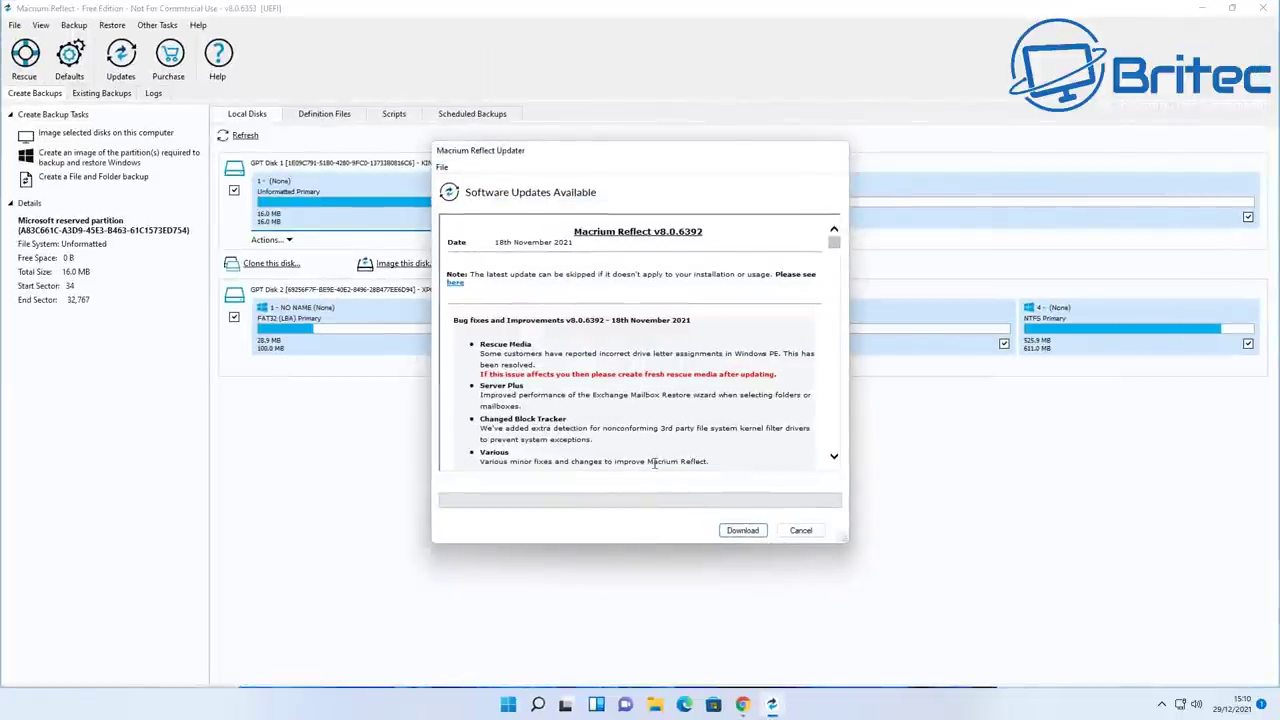
# Download the available Macrium Reflect update and patch the installation to version 8.0.6392.
pyautogui.click(745, 531)
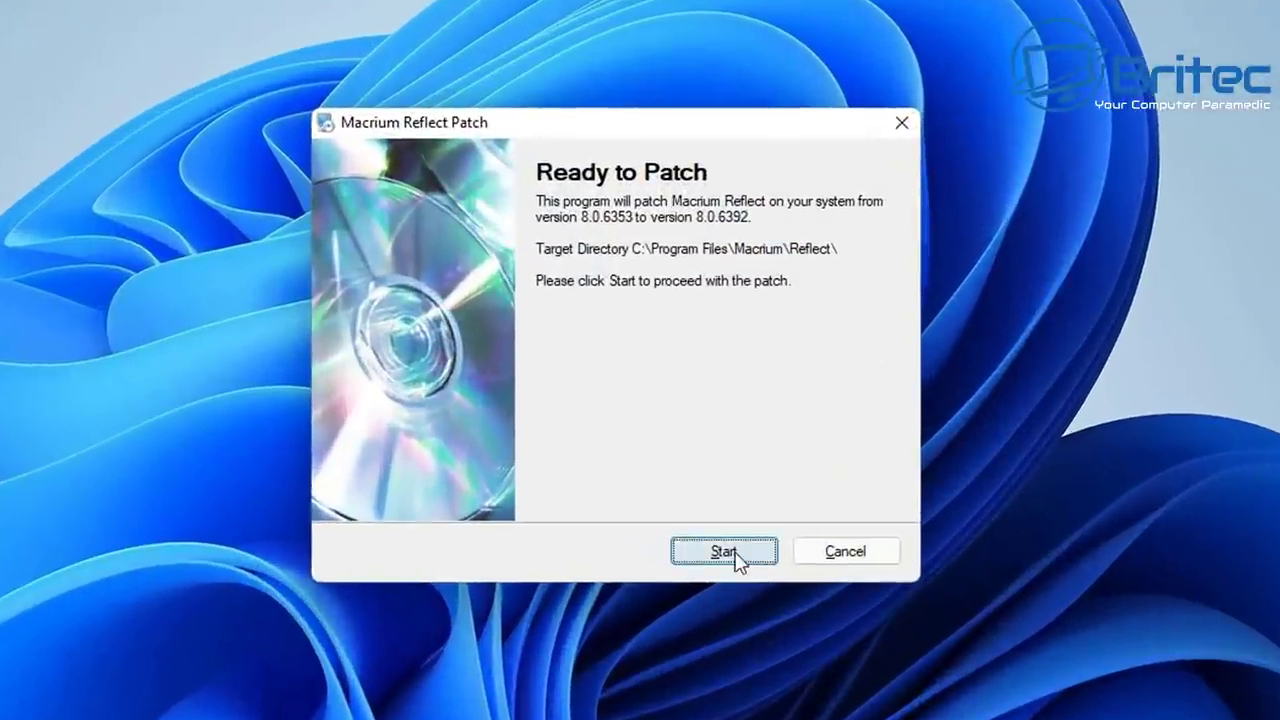
pyautogui.click(689, 469)
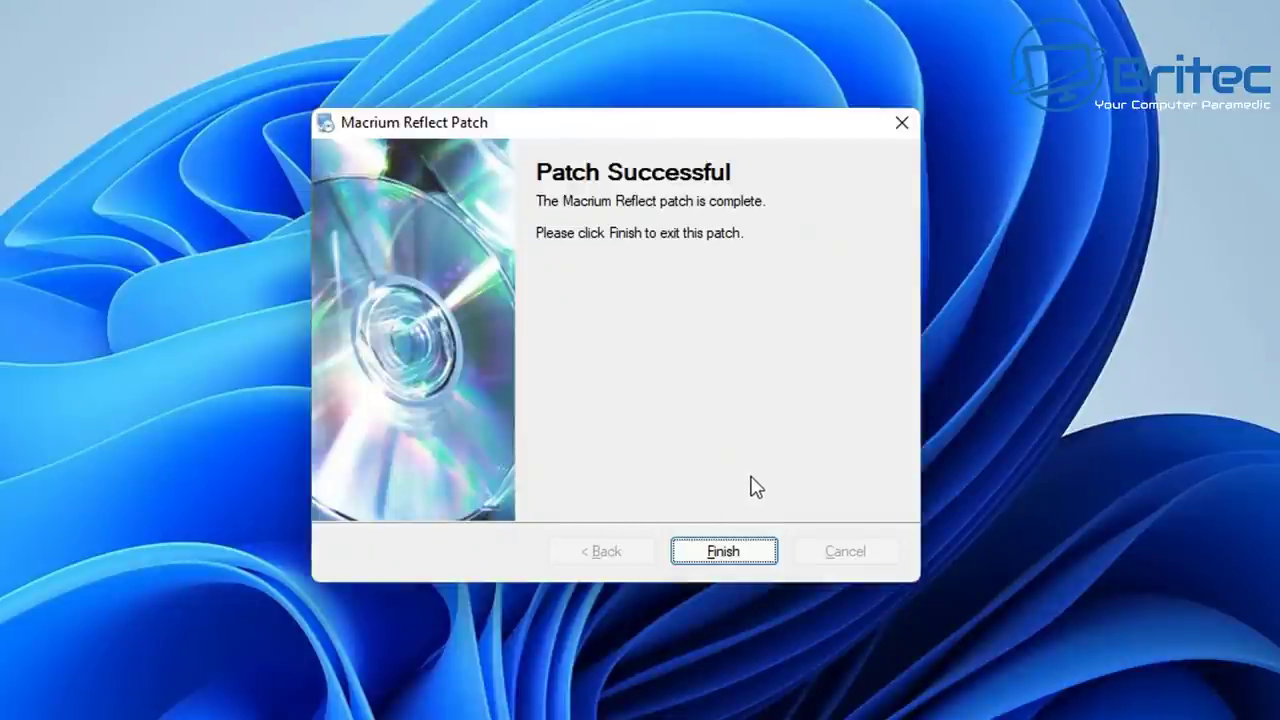
pyautogui.click(728, 556)
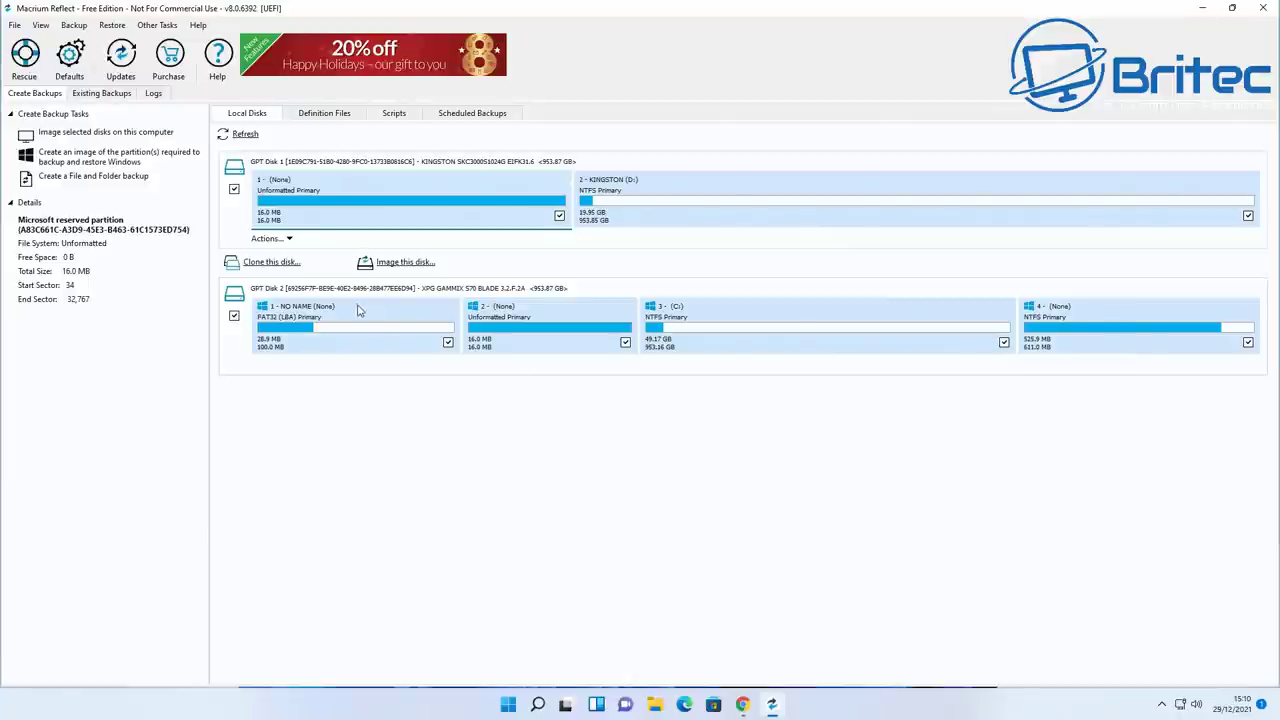
# Check the computer's drives under This PC in File Explorer and close the window.
pyautogui.rightClick(658, 705)
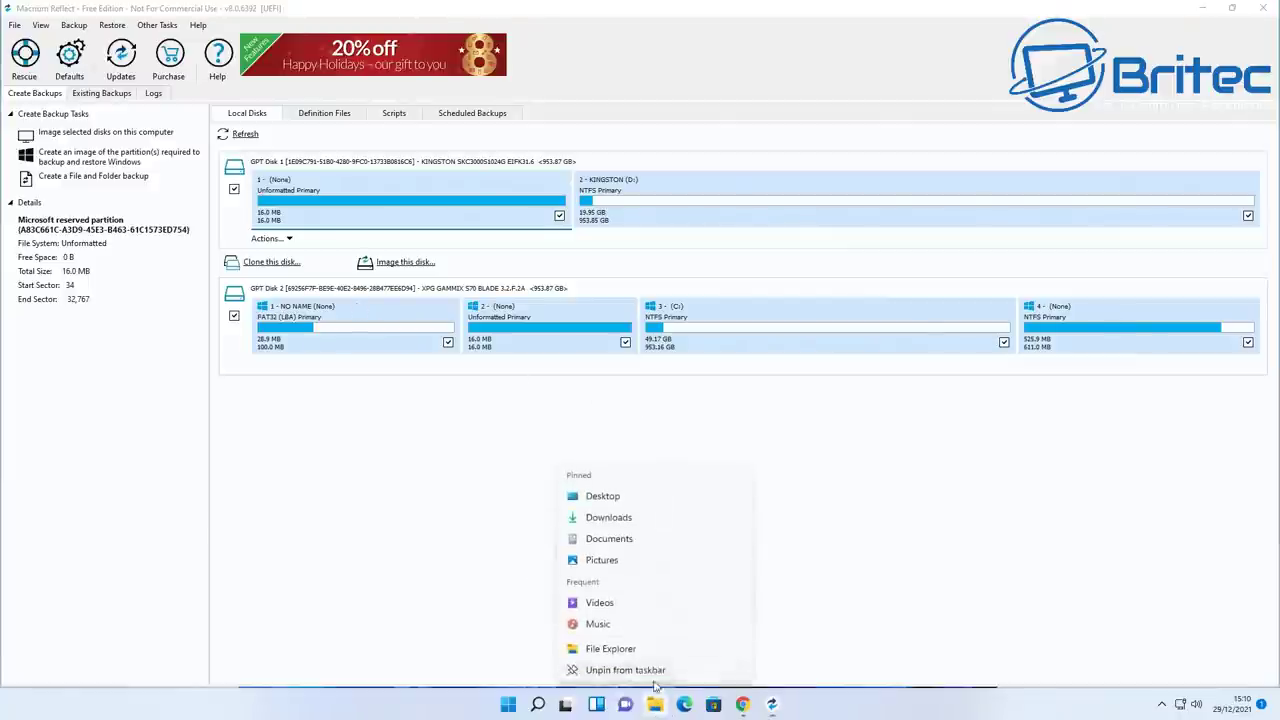
pyautogui.click(640, 647)
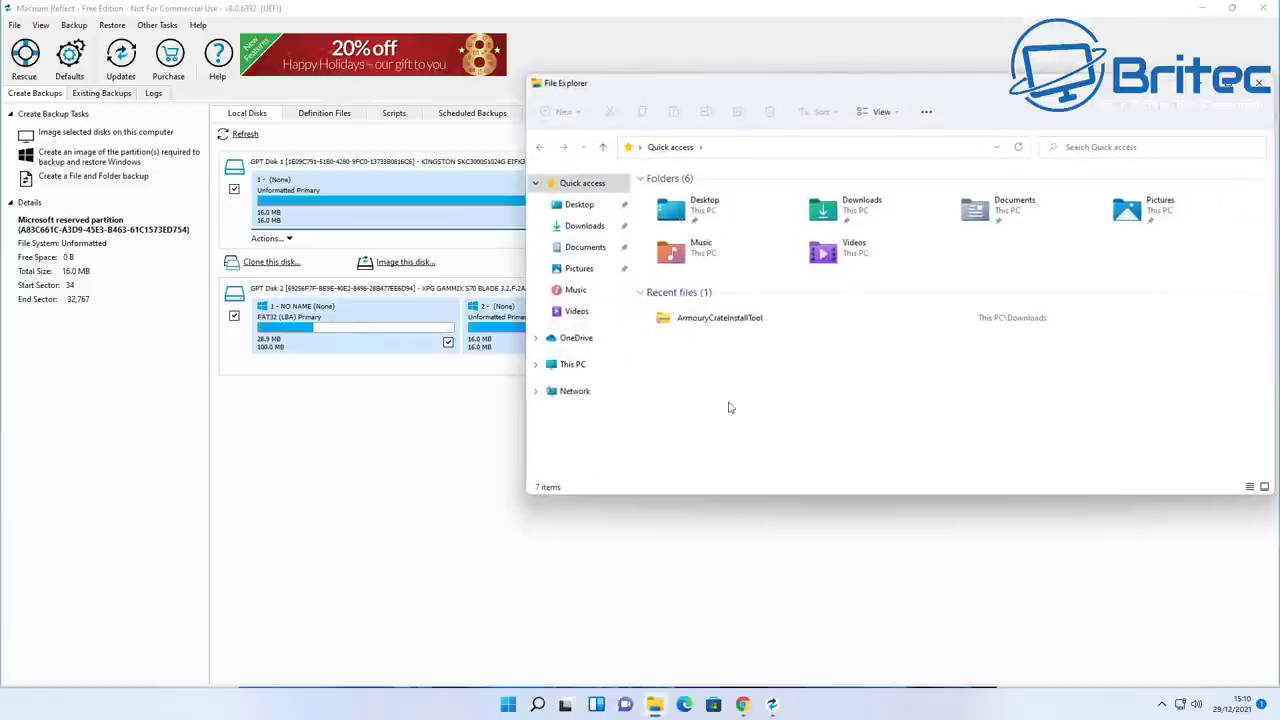
pyautogui.moveTo(908, 85); pyautogui.dragTo(716, 145)
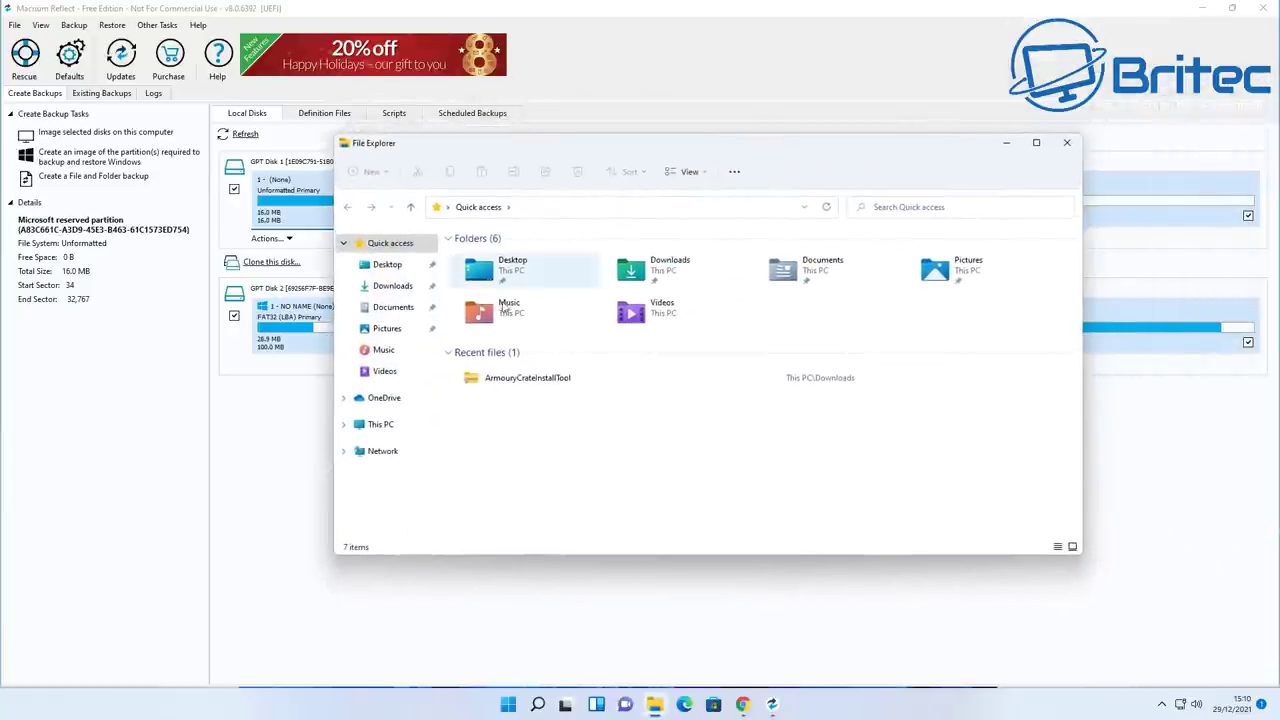
pyautogui.click(385, 424)
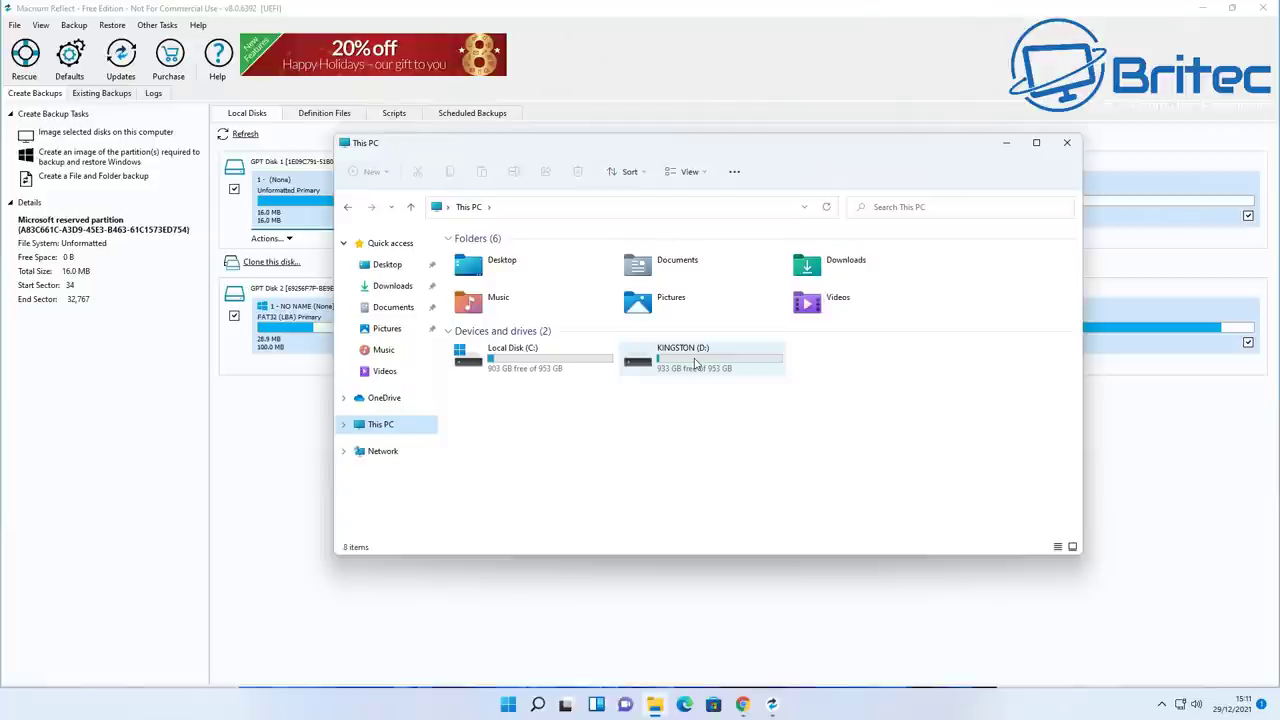
pyautogui.click(1067, 143)
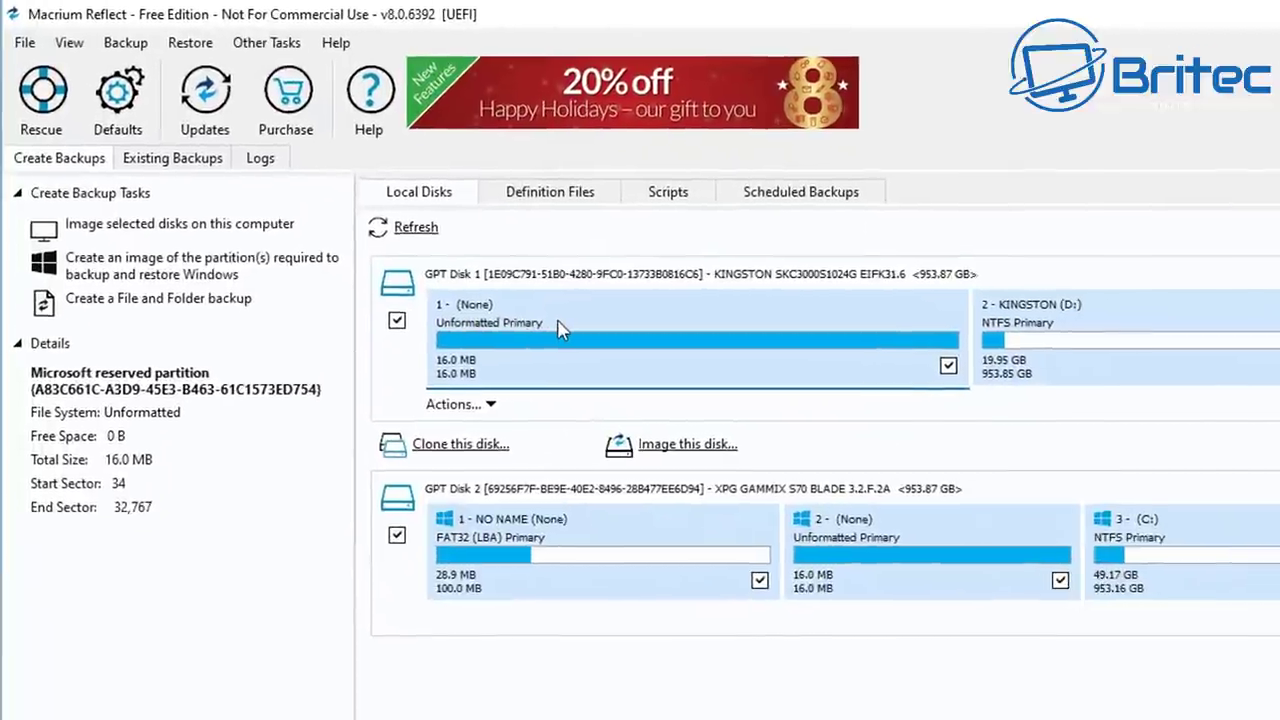
# Examine the Definition Files, Scripts and Scheduled Backups lists and return to Local Disks.
pyautogui.click(550, 200)
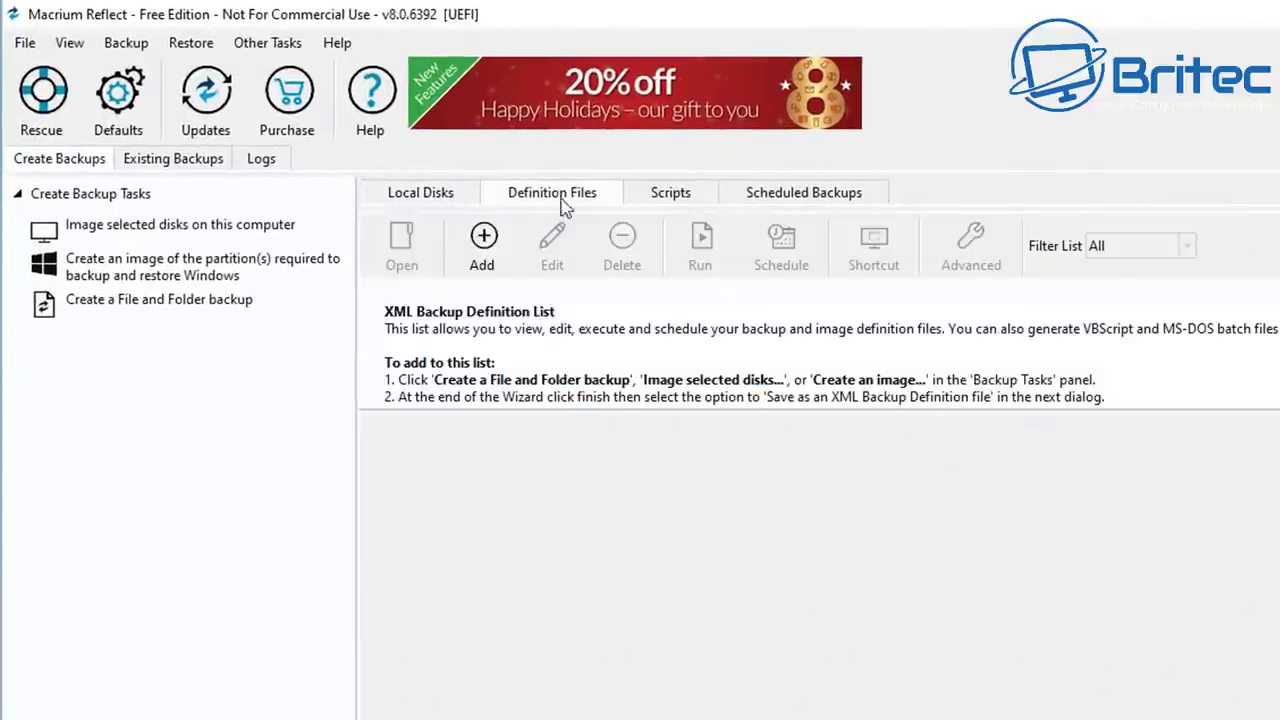
pyautogui.click(666, 198)
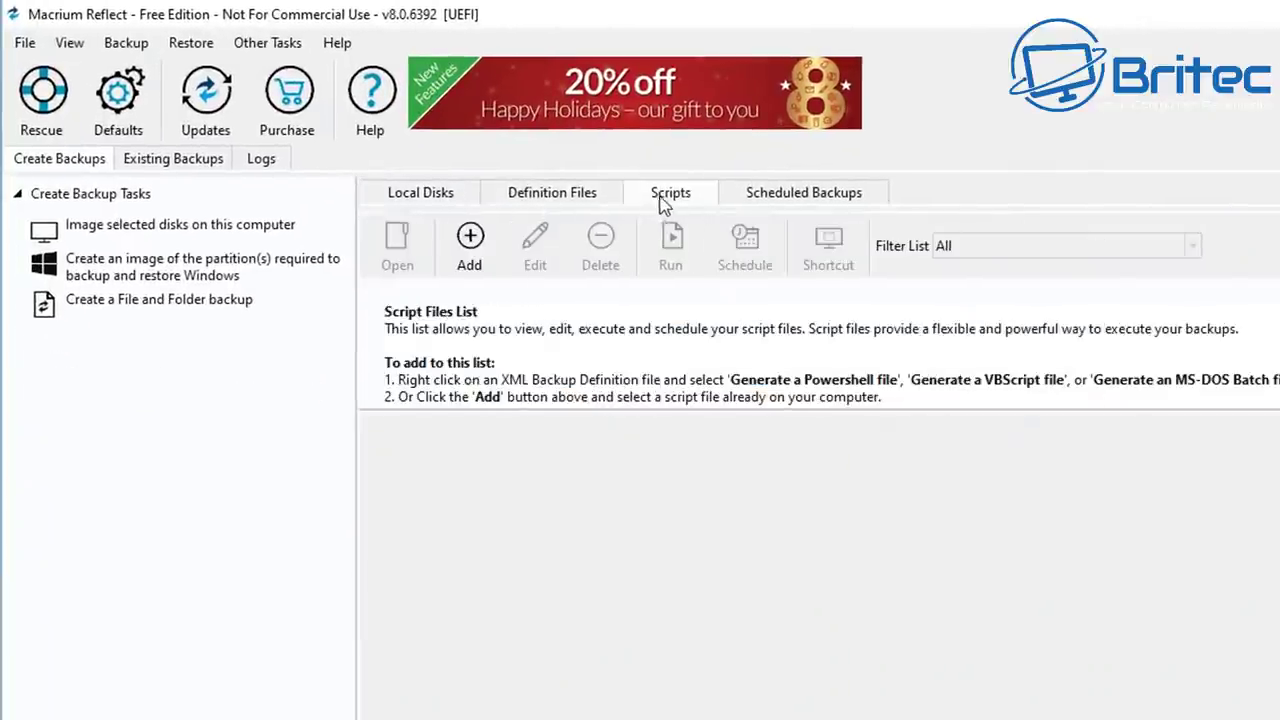
pyautogui.click(777, 204)
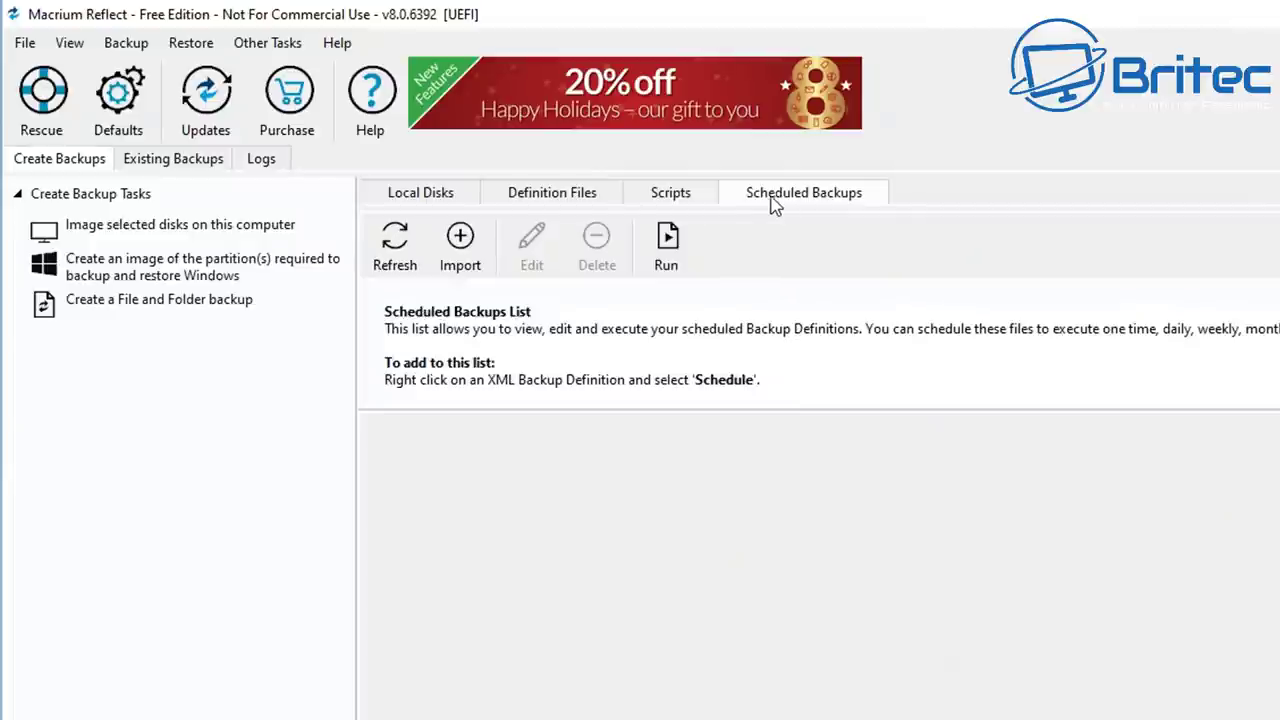
pyautogui.click(440, 200)
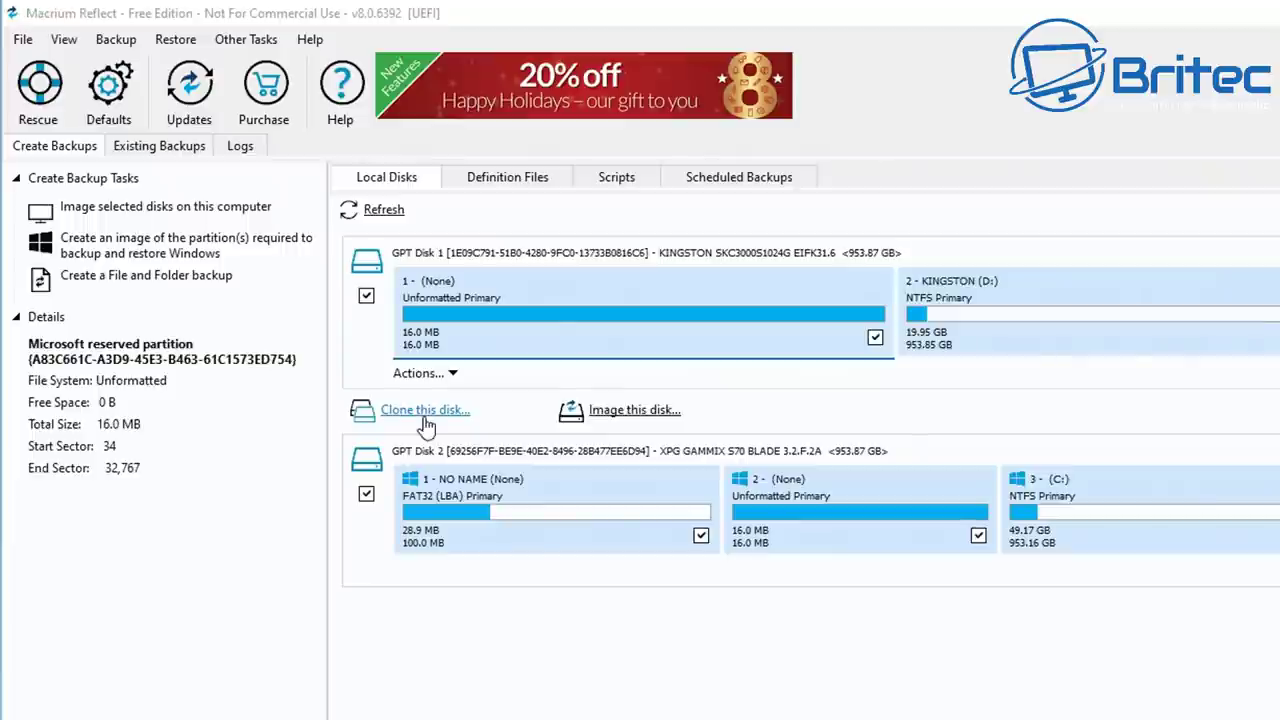
# Open the Clone setup for the Kingston disk and check the C: and D: drives in File Explorer.
pyautogui.click(462, 448)
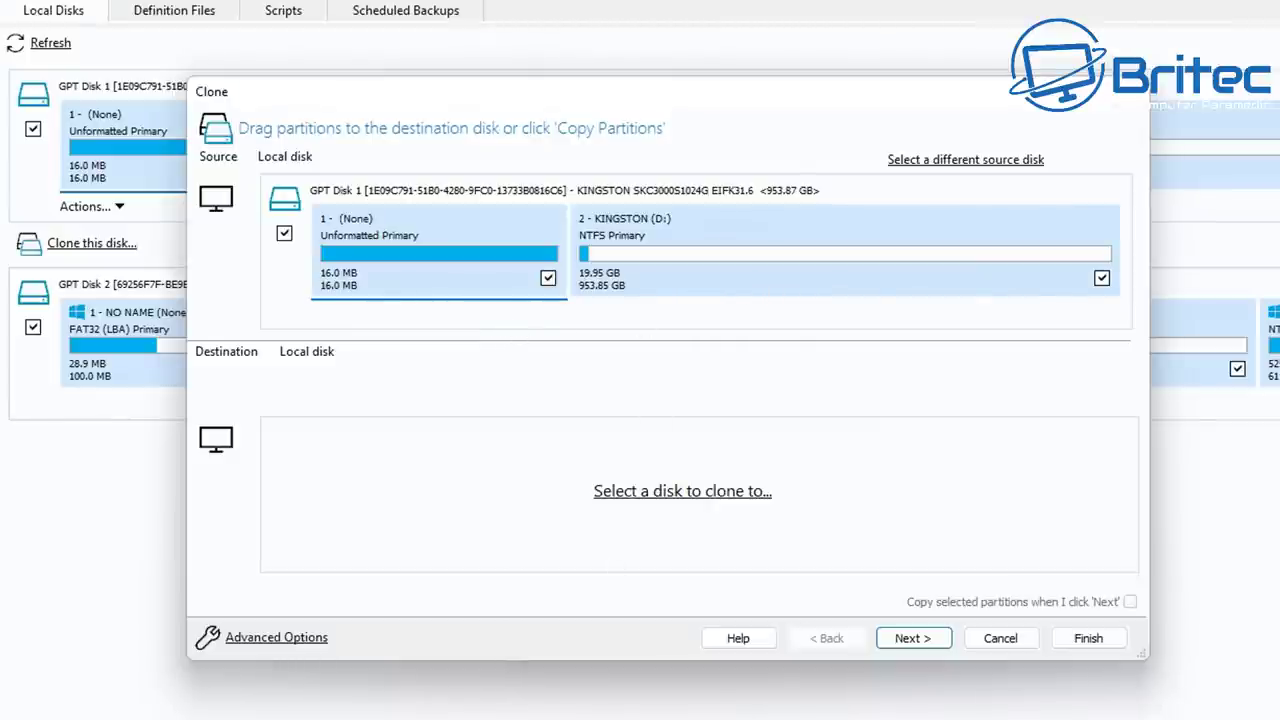
pyautogui.press('super+e')
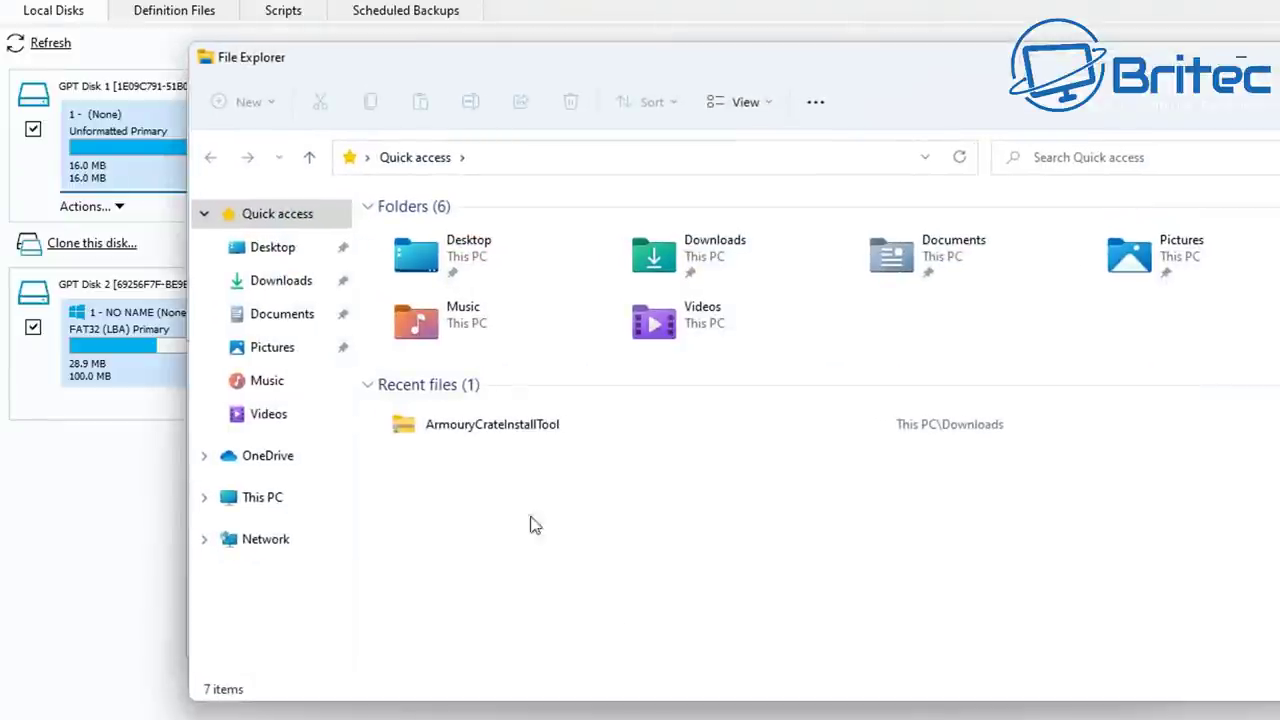
pyautogui.click(260, 495)
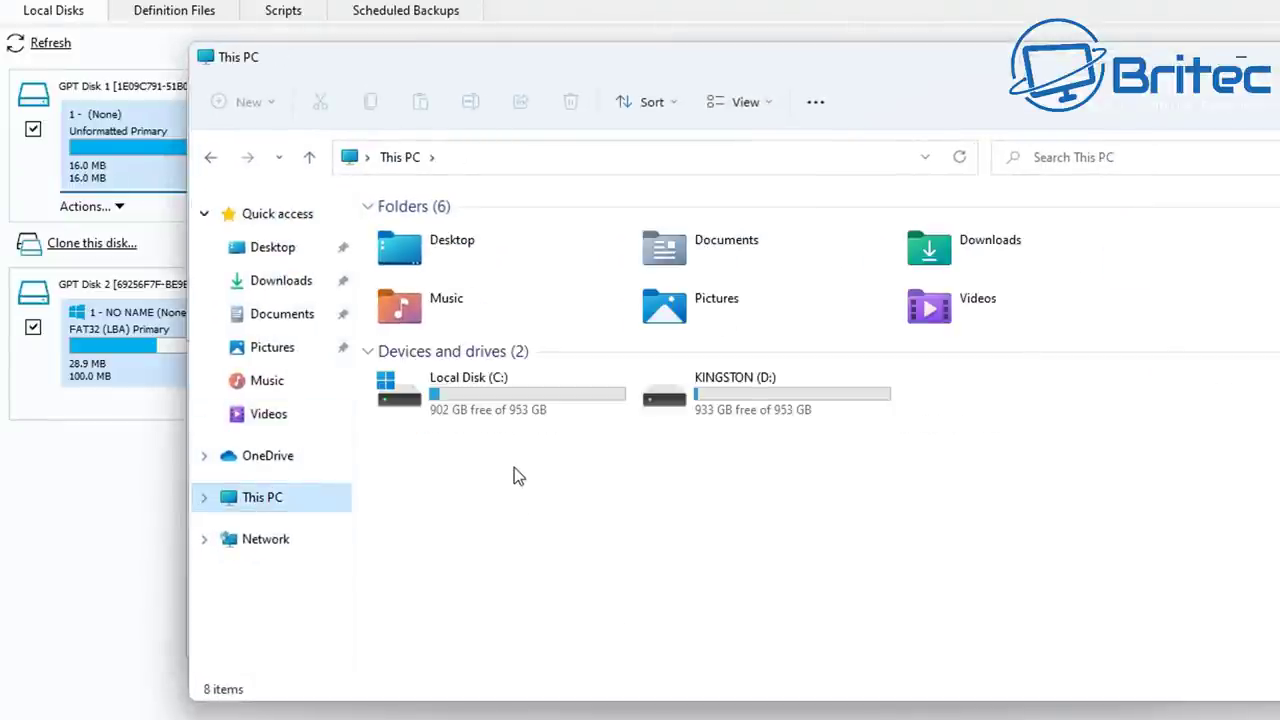
pyautogui.doubleClick(517, 417)
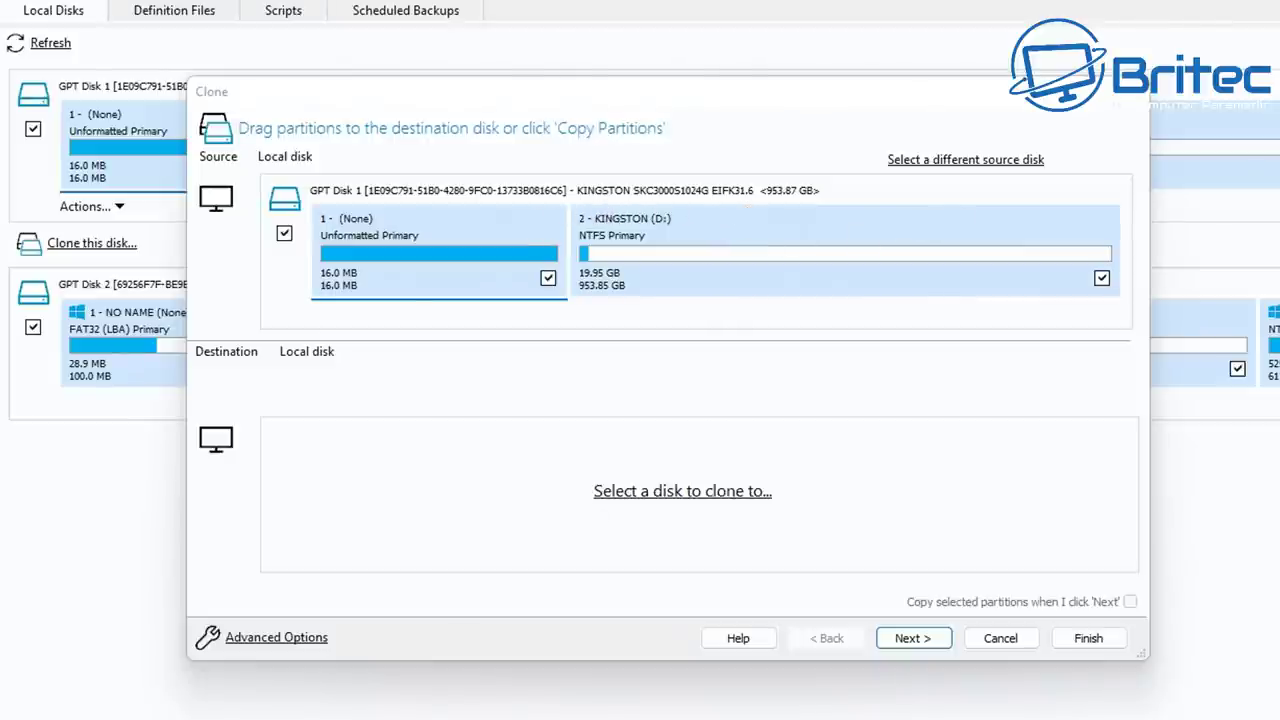
pyautogui.press('super+e')
pyautogui.click(265, 500)
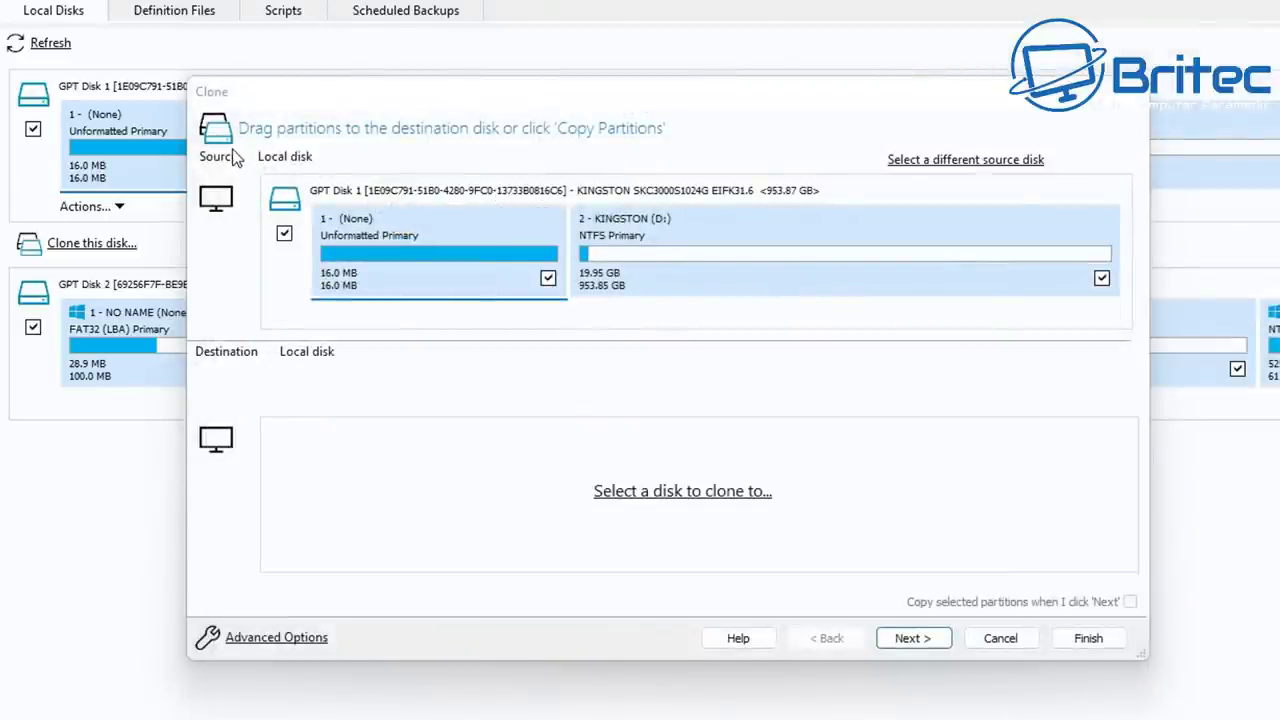
# Change the clone source to GPT Disk 2, the XPG GAMMIX S70 BLADE, and select all its partitions.
pyautogui.click(955, 170)
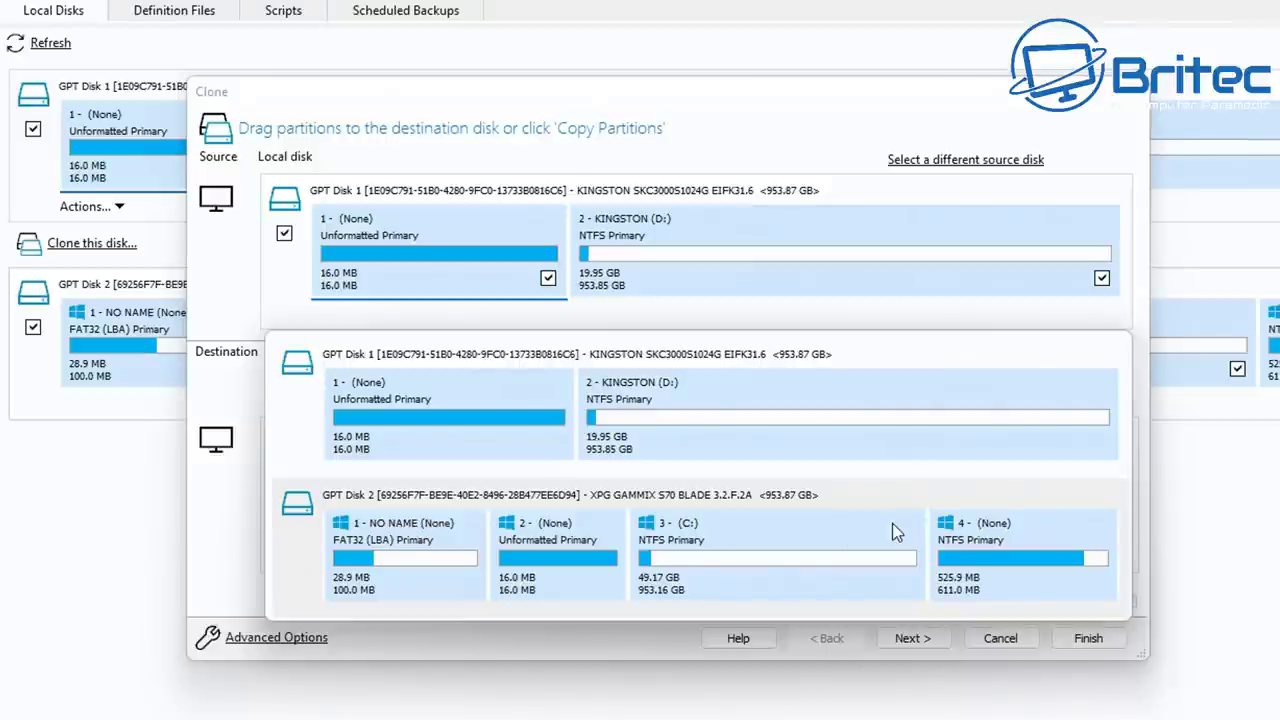
pyautogui.click(366, 519)
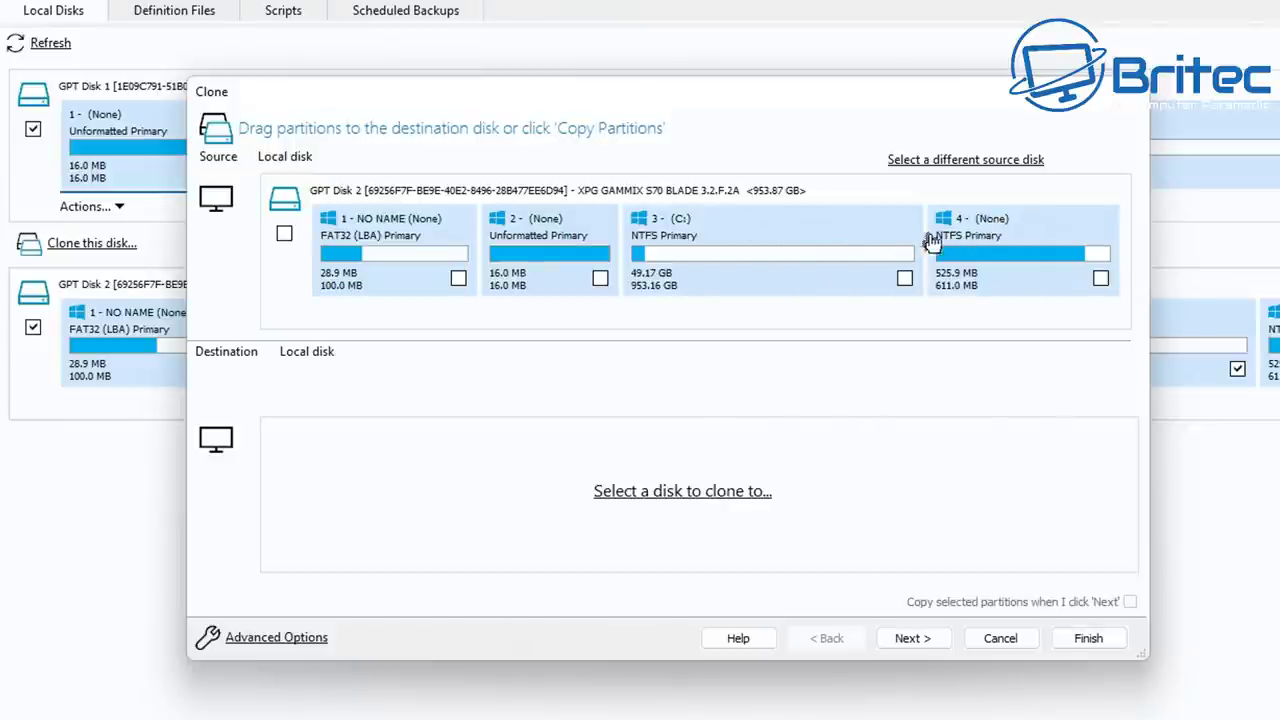
pyautogui.moveTo(962, 247); pyautogui.dragTo(755, 258)
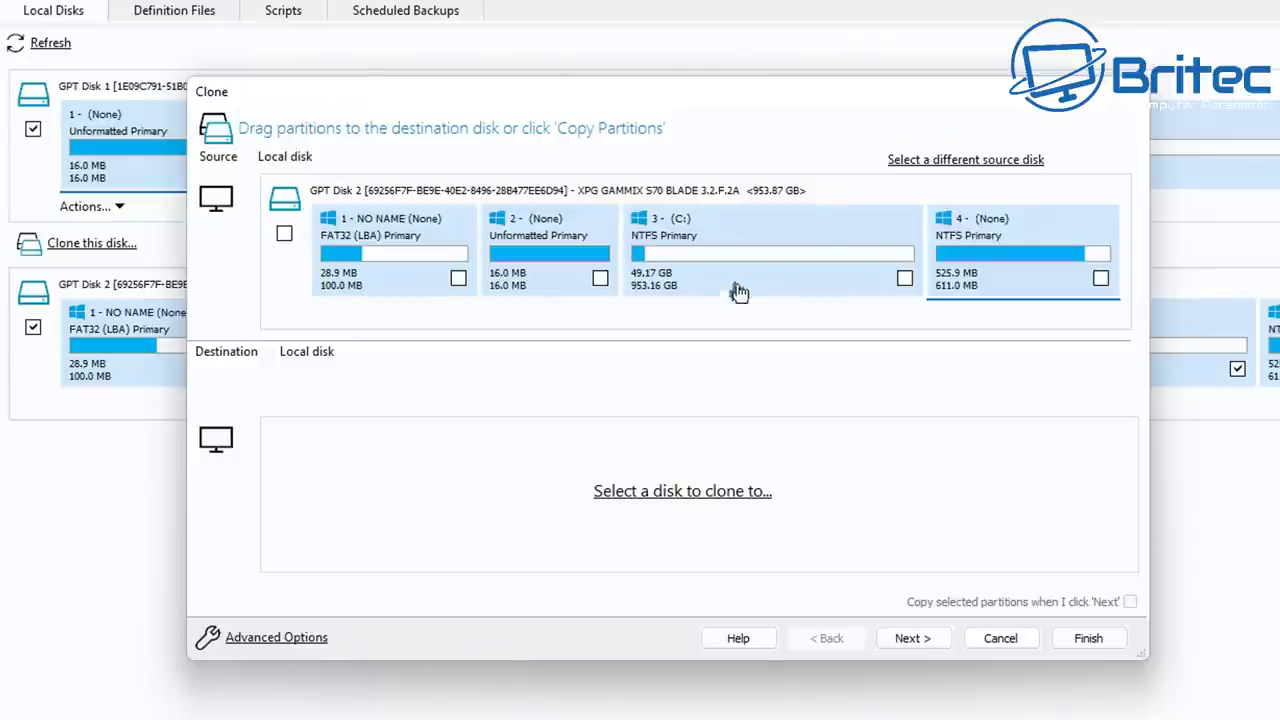
pyautogui.click(820, 256)
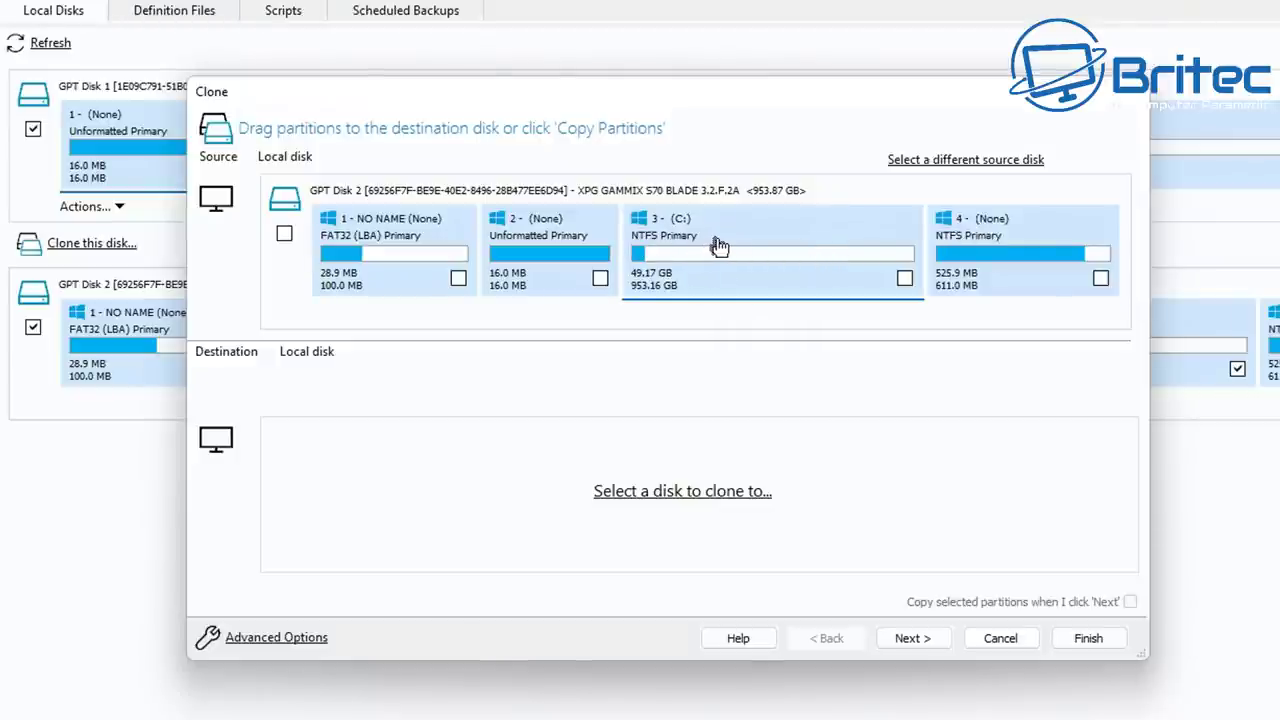
pyautogui.click(284, 234)
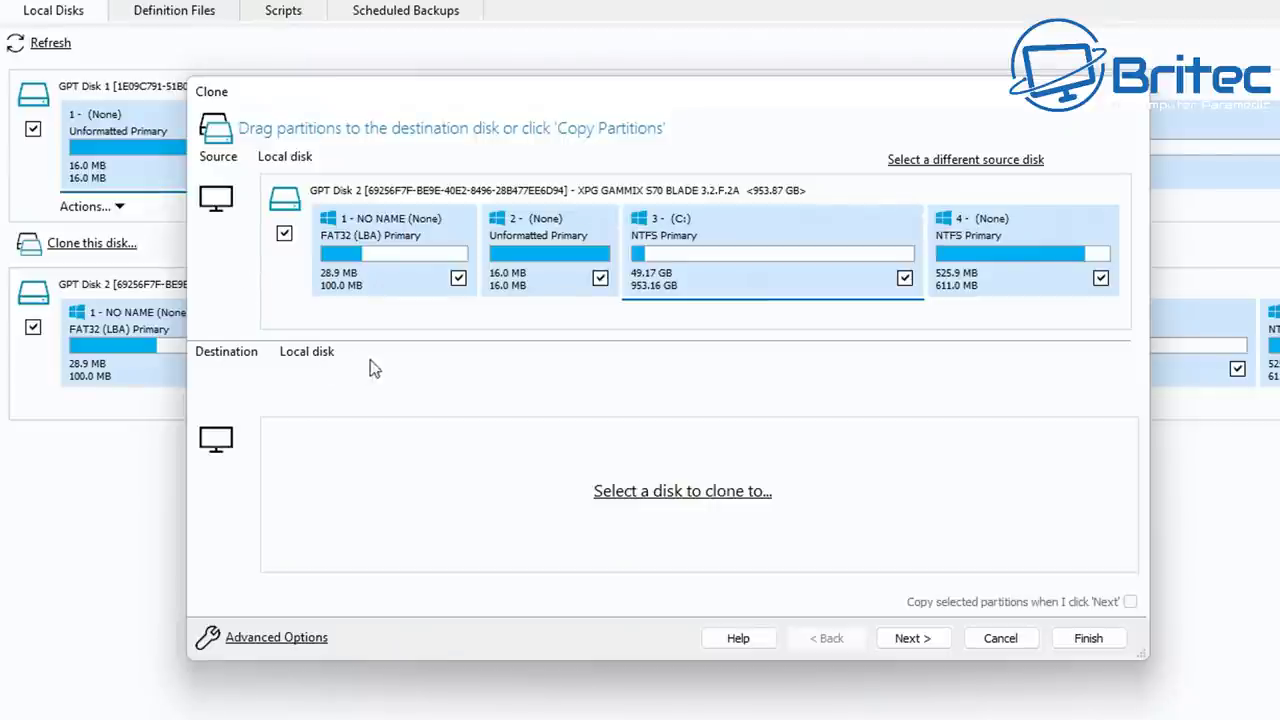
# Choose GPT Disk 1, the KINGSTON SKC3000S1024G, as the clone destination and erase its existing partitions.
pyautogui.click(671, 498)
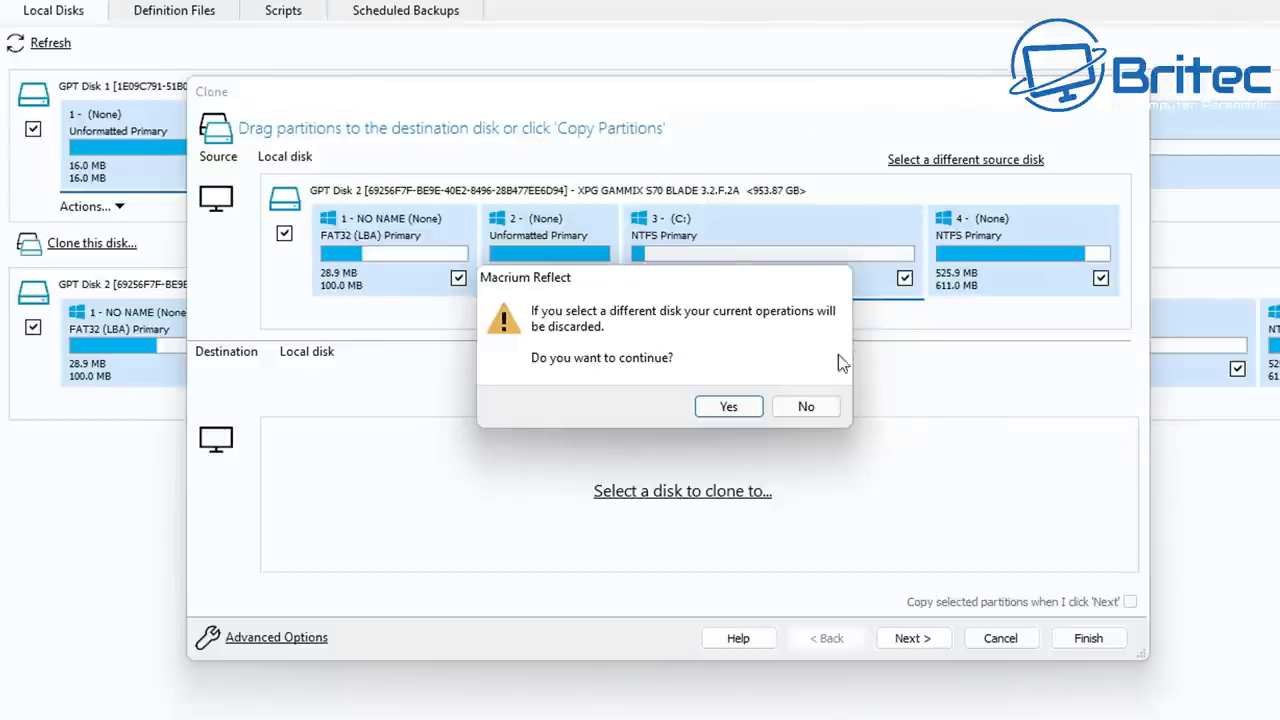
pyautogui.click(726, 407)
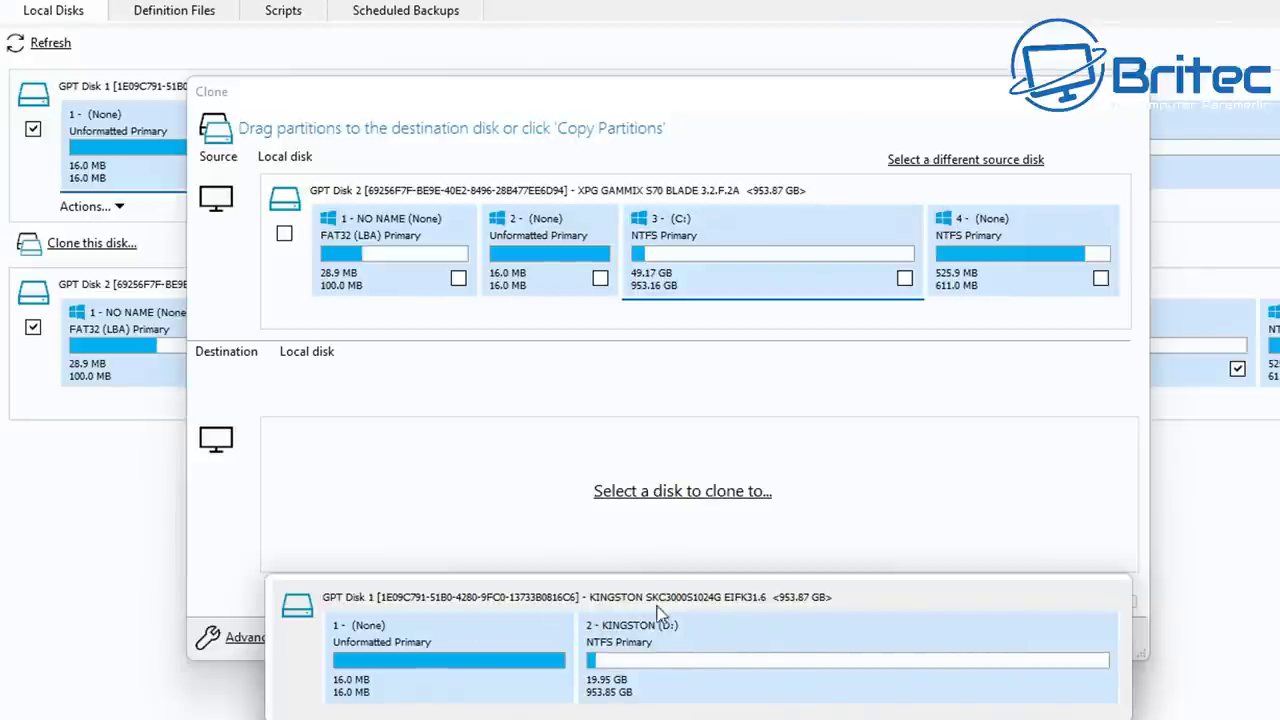
pyautogui.click(392, 596)
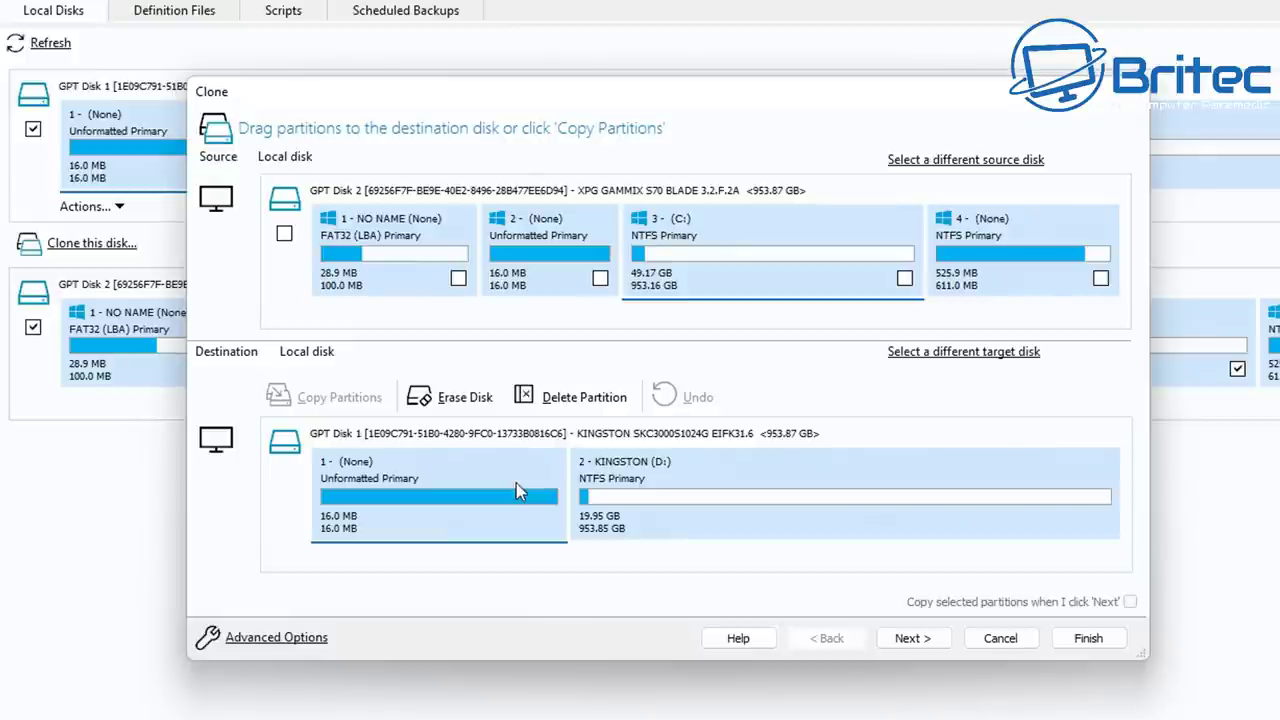
pyautogui.click(464, 406)
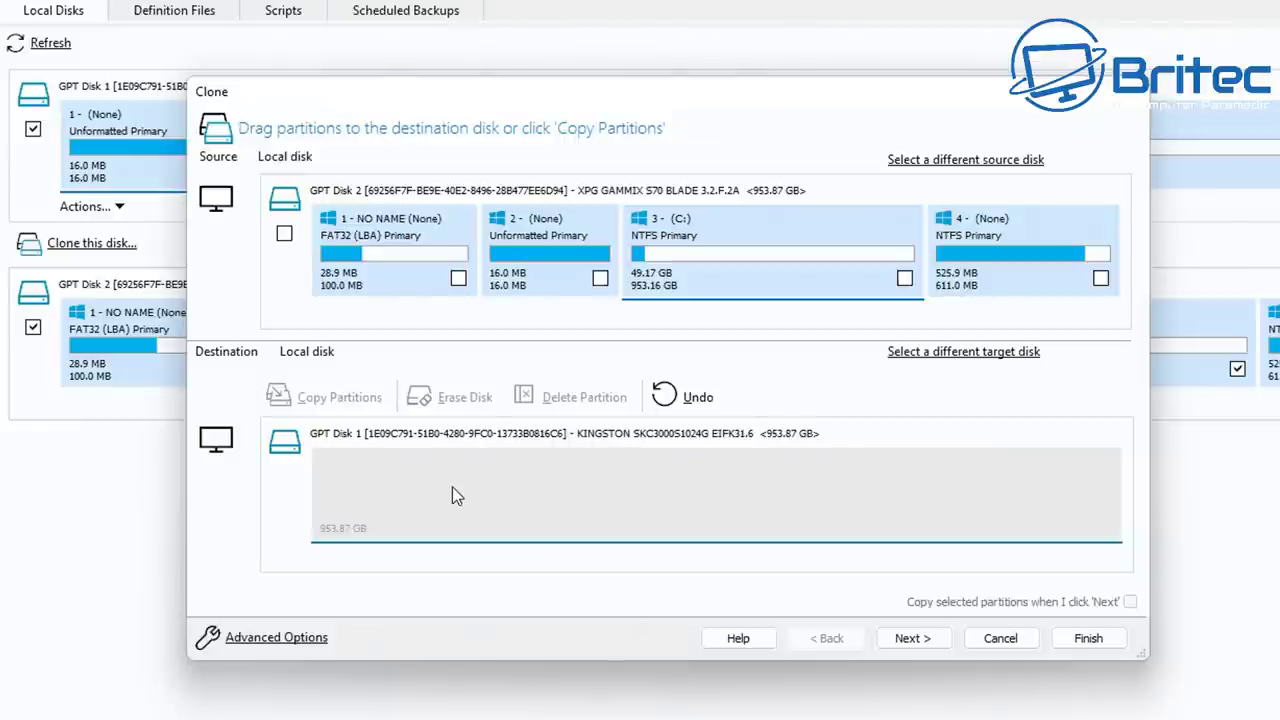
# Review the advanced cloning options for copy method, shutdown and email notification, keeping Intelligent Sector Copy selected.
pyautogui.click(265, 641)
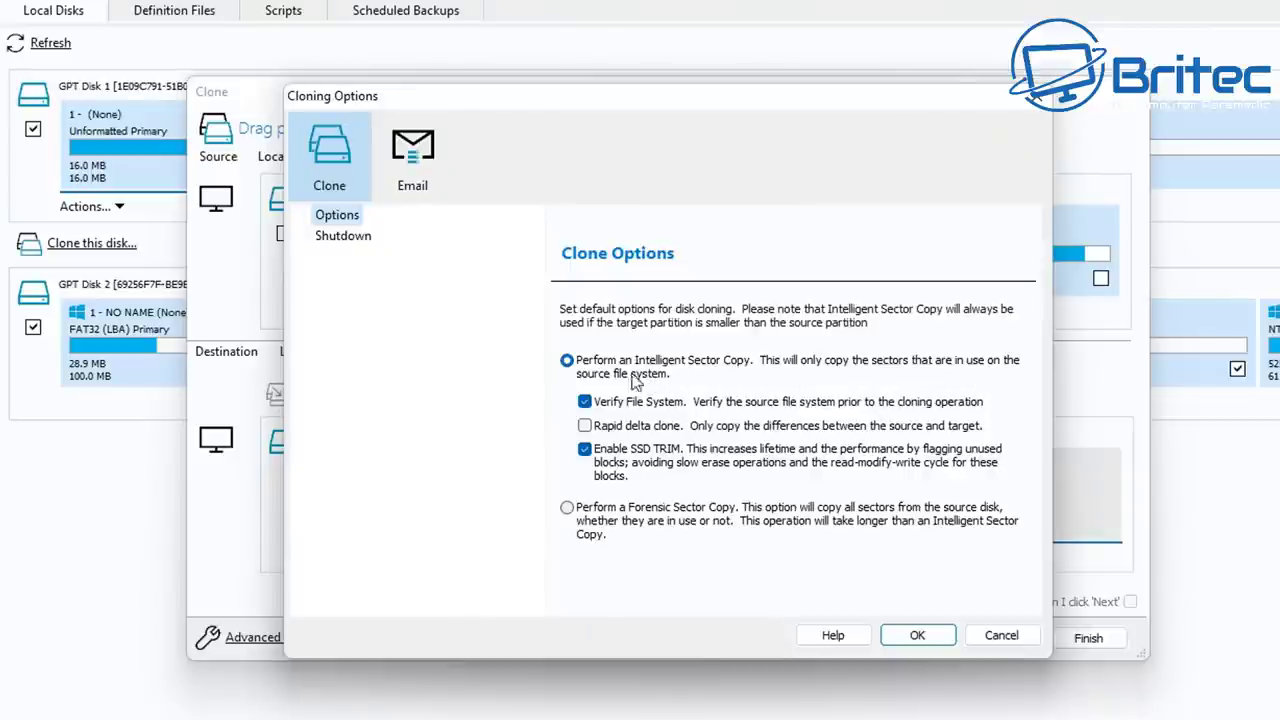
pyautogui.click(570, 512)
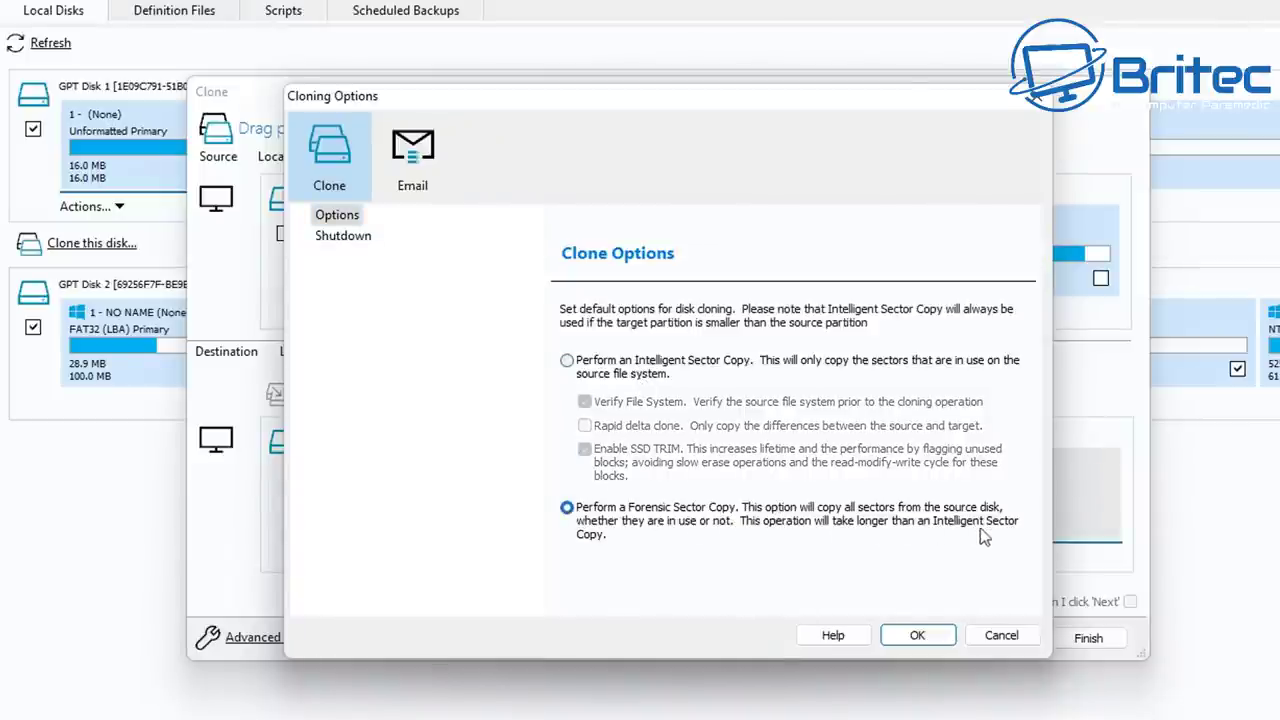
pyautogui.click(566, 361)
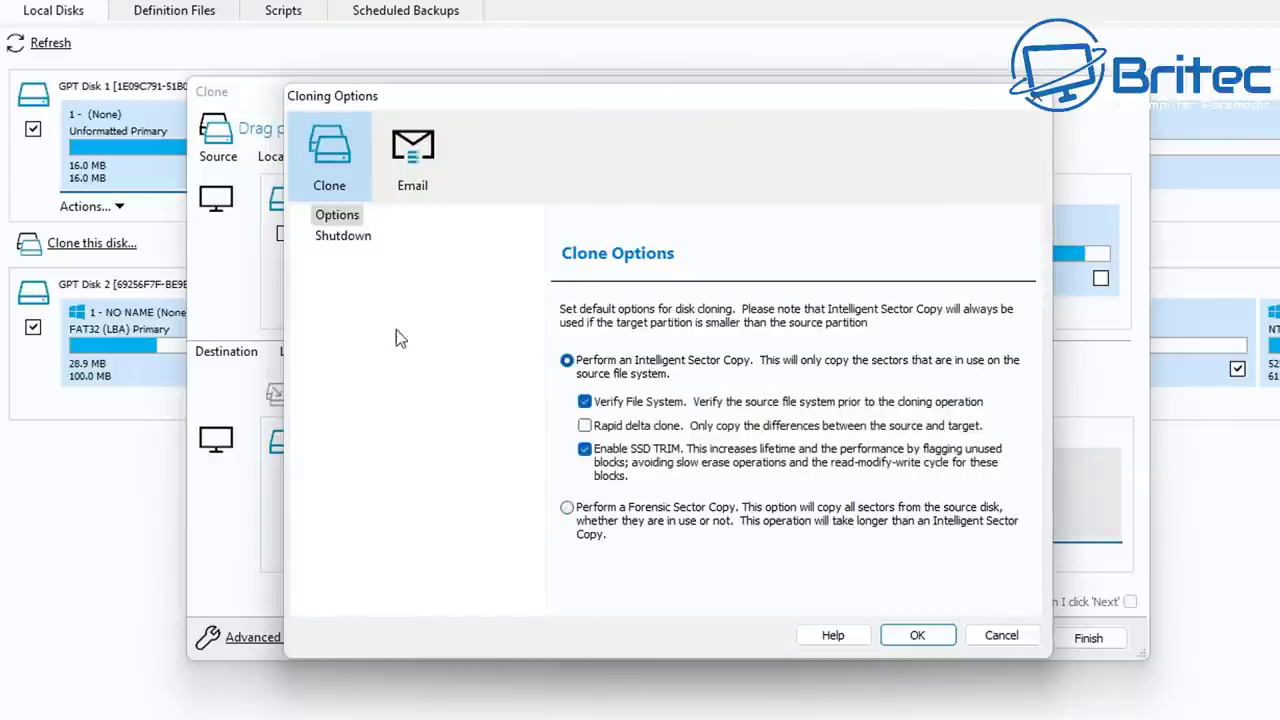
pyautogui.click(348, 240)
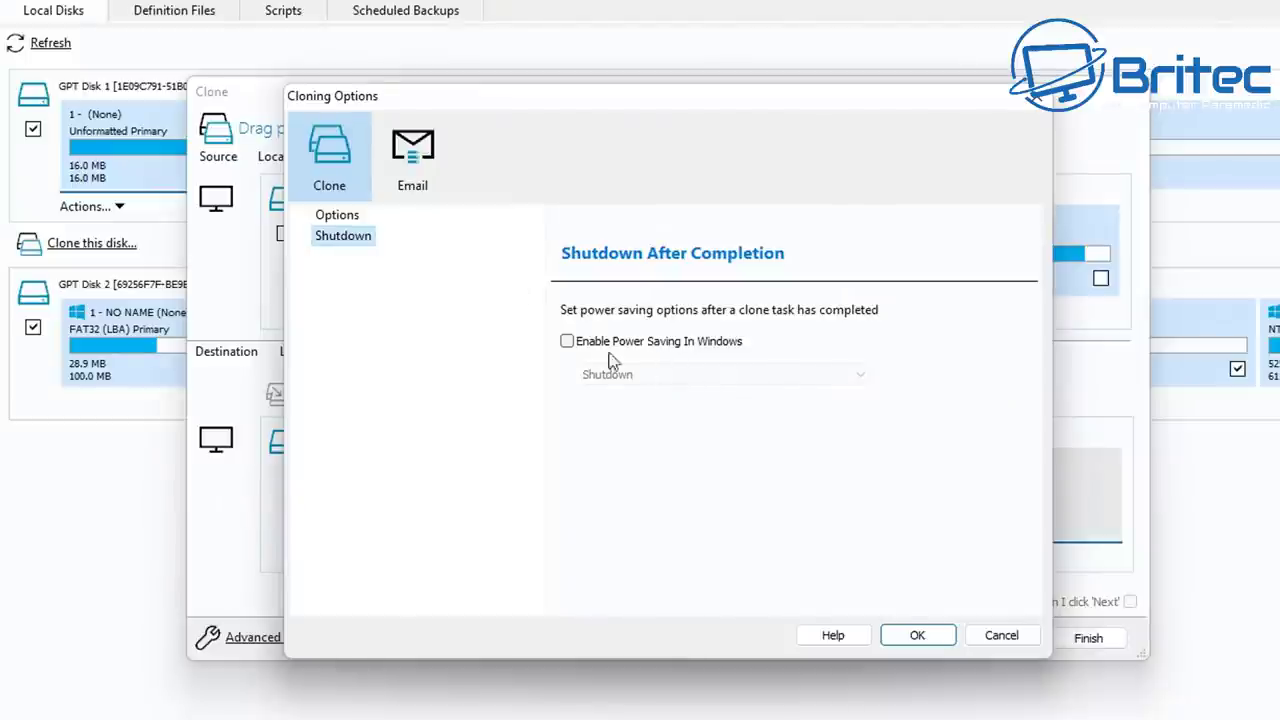
pyautogui.click(421, 182)
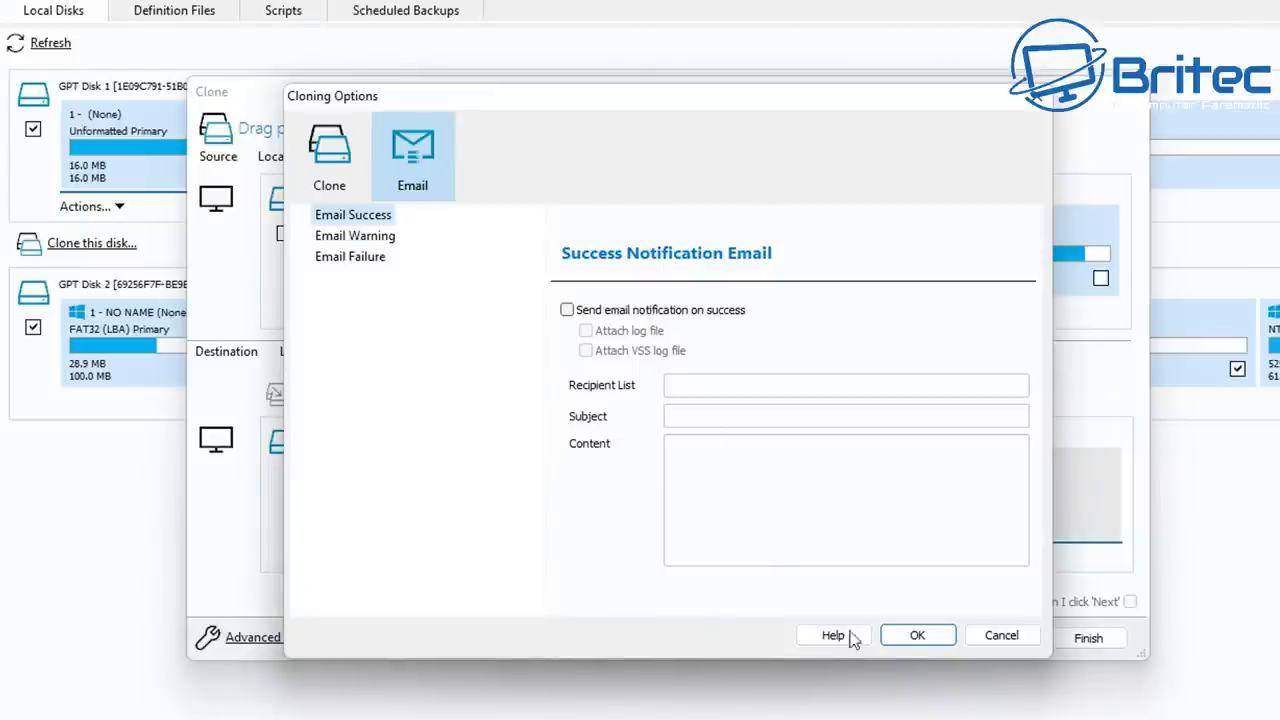
pyautogui.click(914, 637)
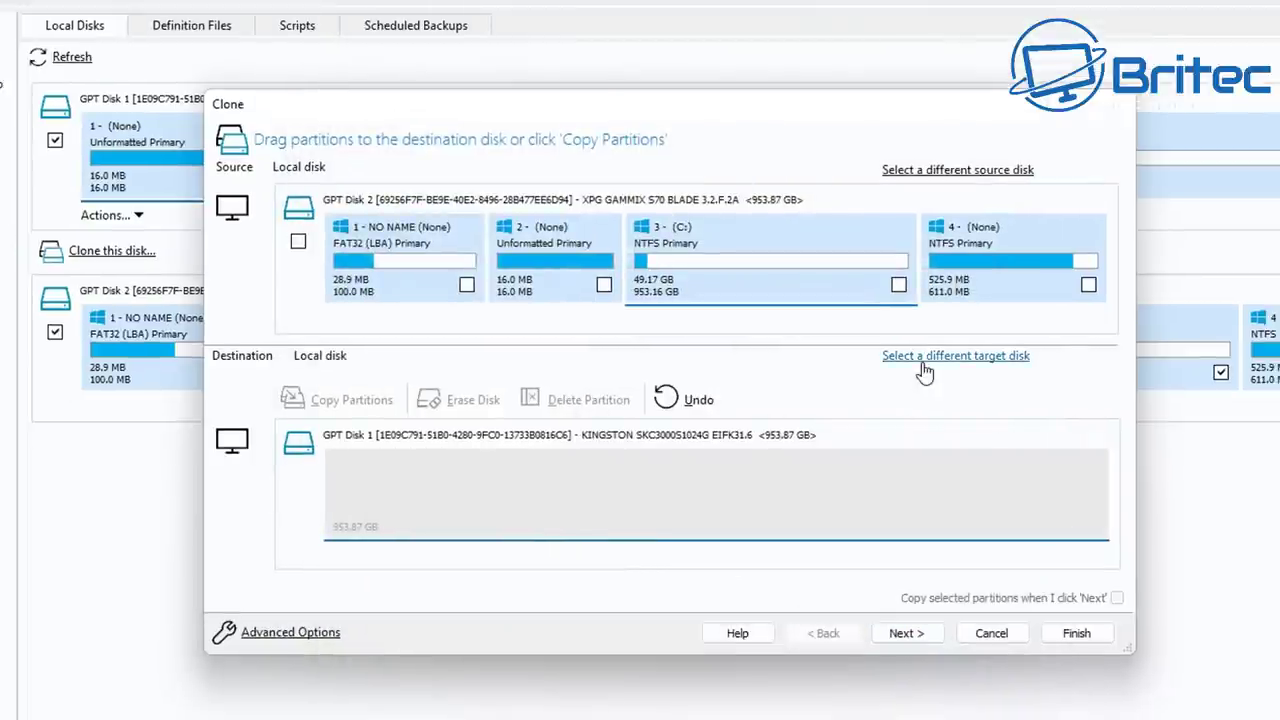
# Reselect the KINGSTON disk as the clone target, discarding the pending erase operation.
pyautogui.click(930, 352)
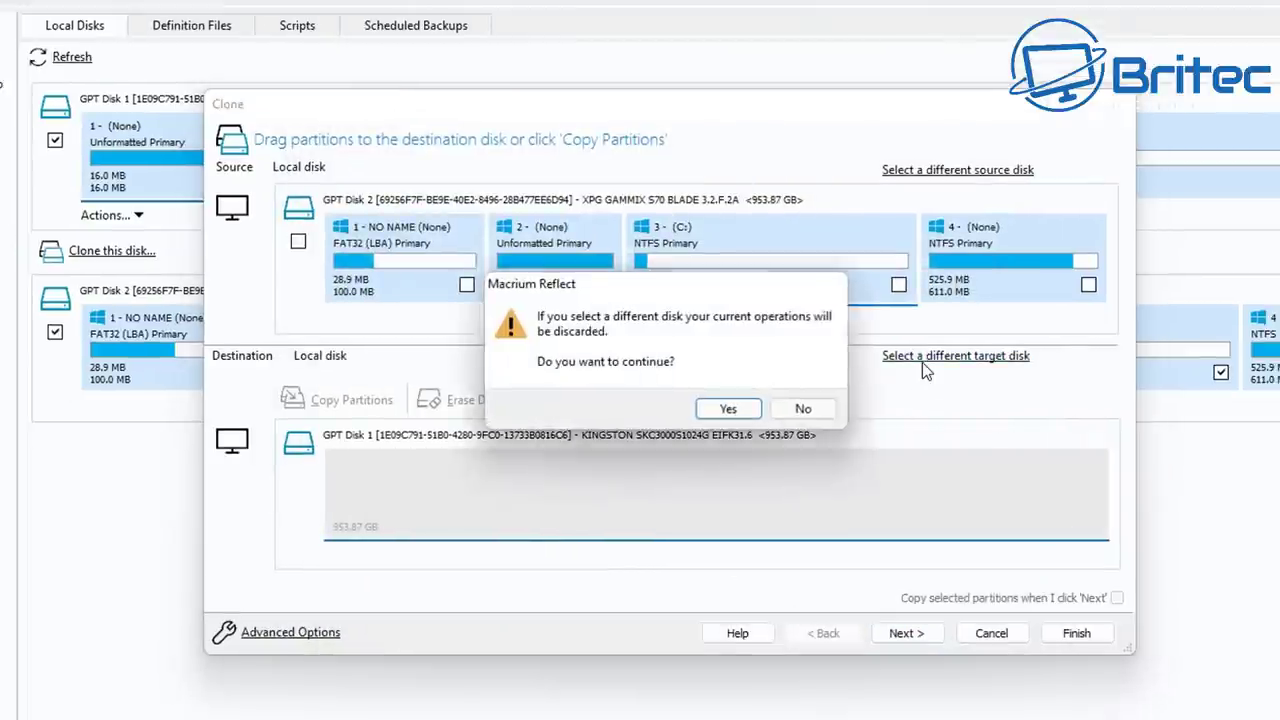
pyautogui.click(726, 409)
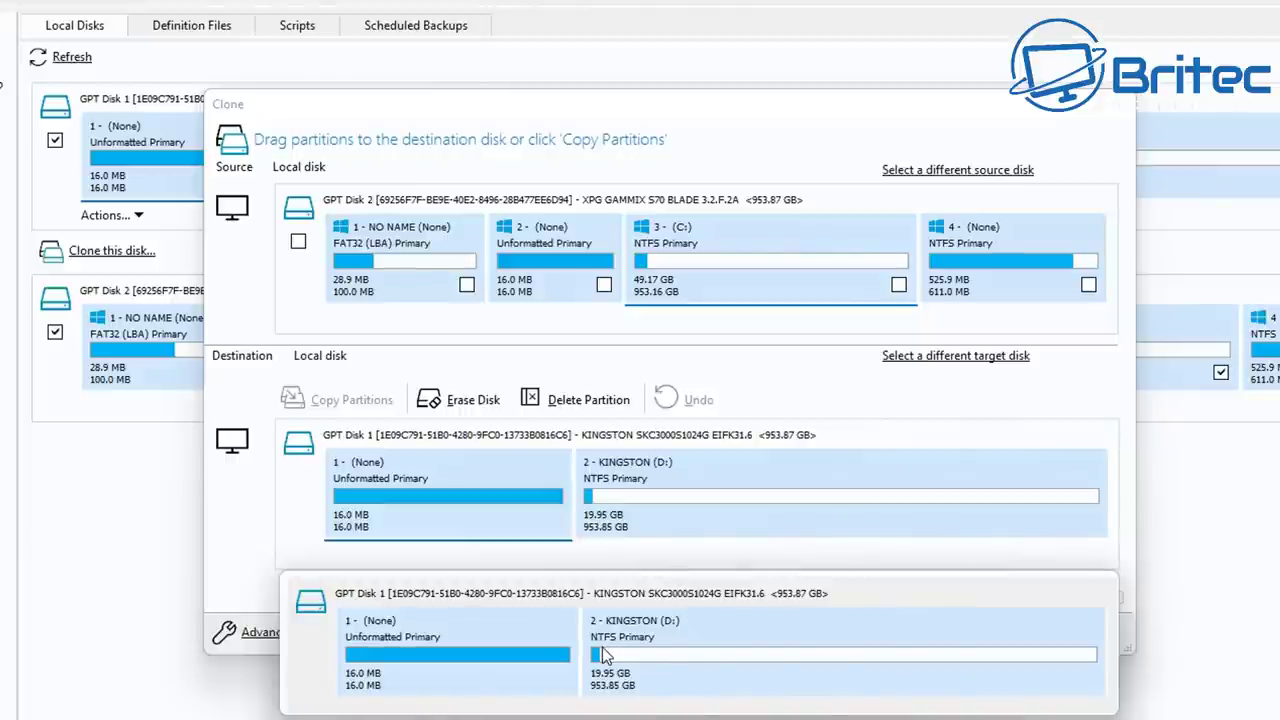
pyautogui.click(636, 640)
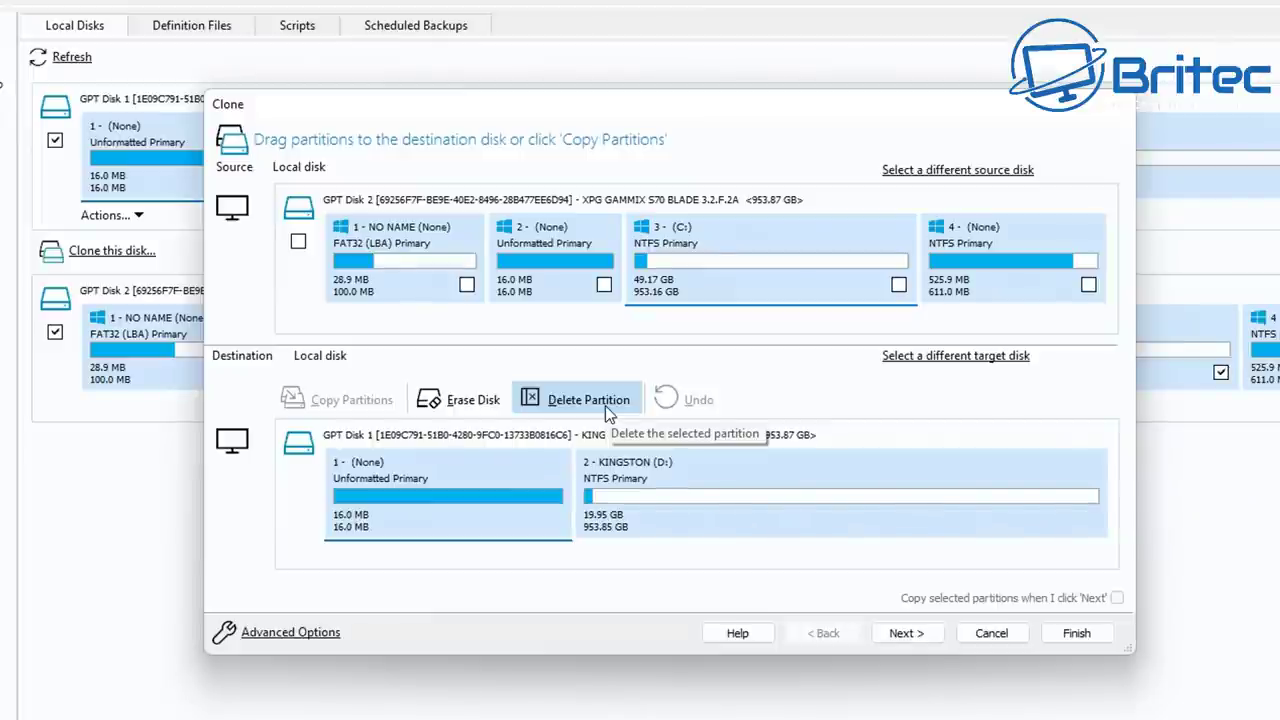
# Select all four partitions of the XPG GAMMIX S70 BLADE source disk for copying and continue to the clone scheduling stage.
pyautogui.click(652, 497)
pyautogui.click(368, 468)
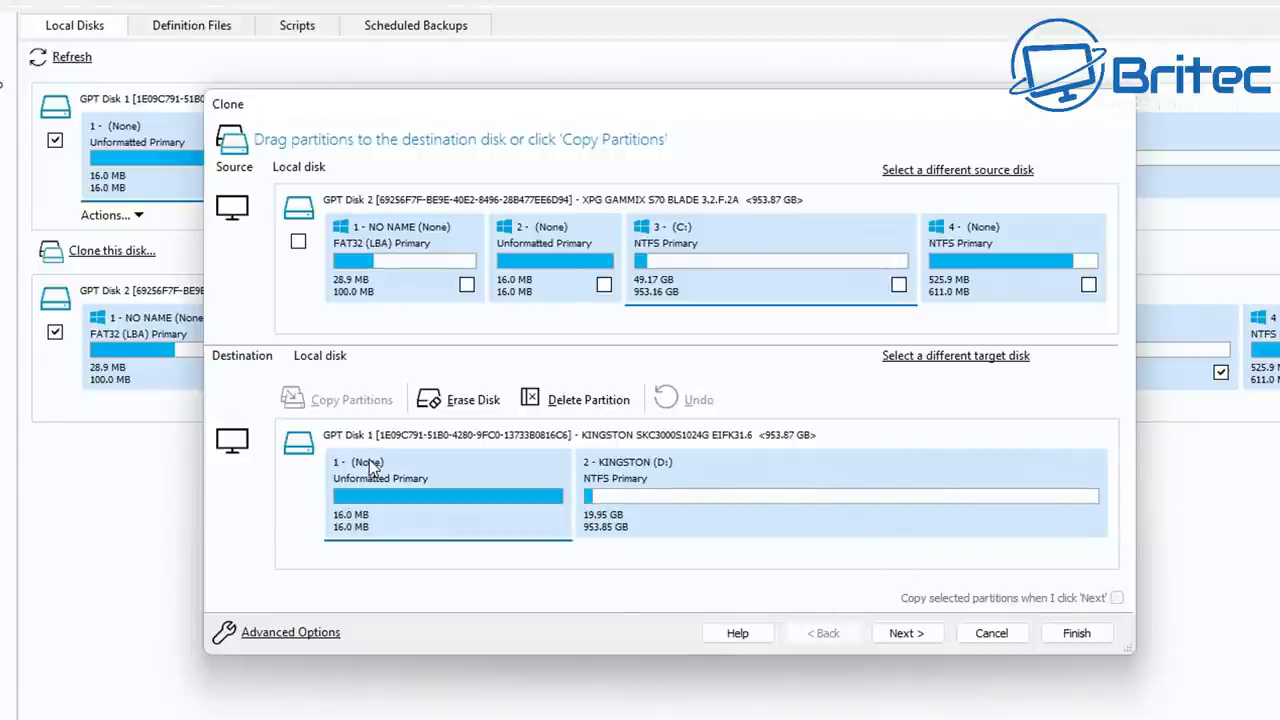
pyautogui.click(298, 242)
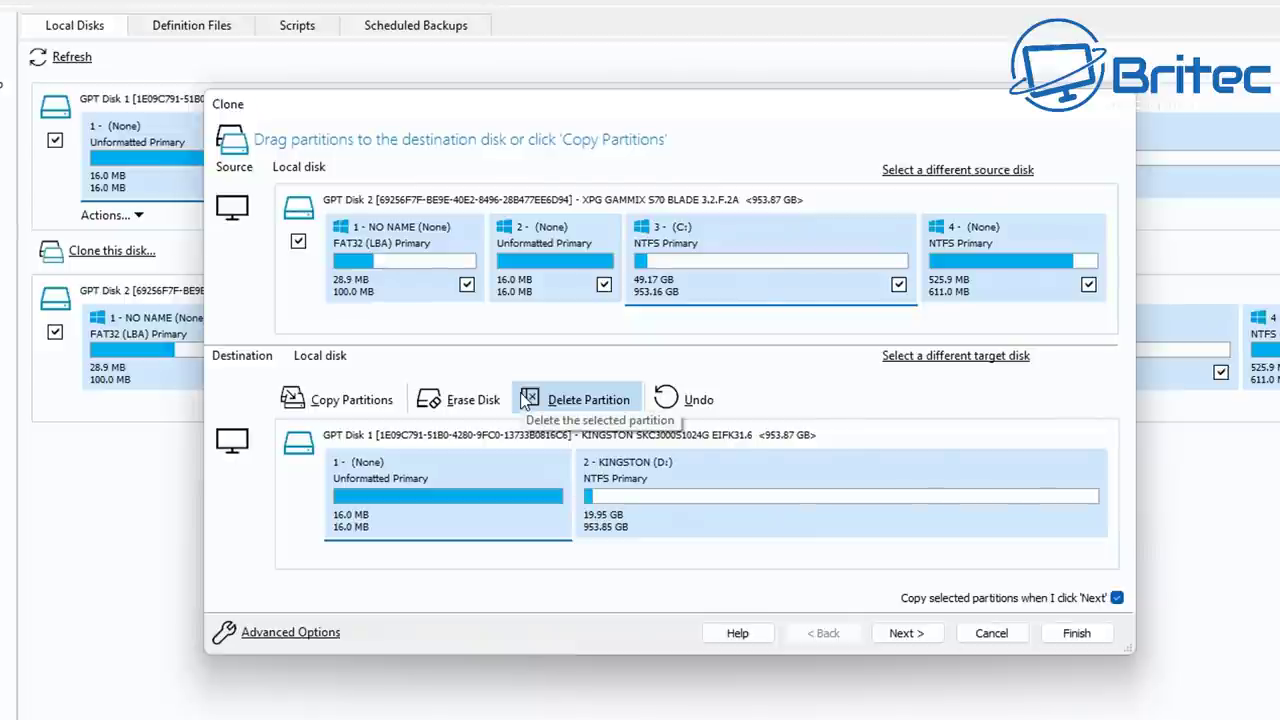
pyautogui.click(903, 634)
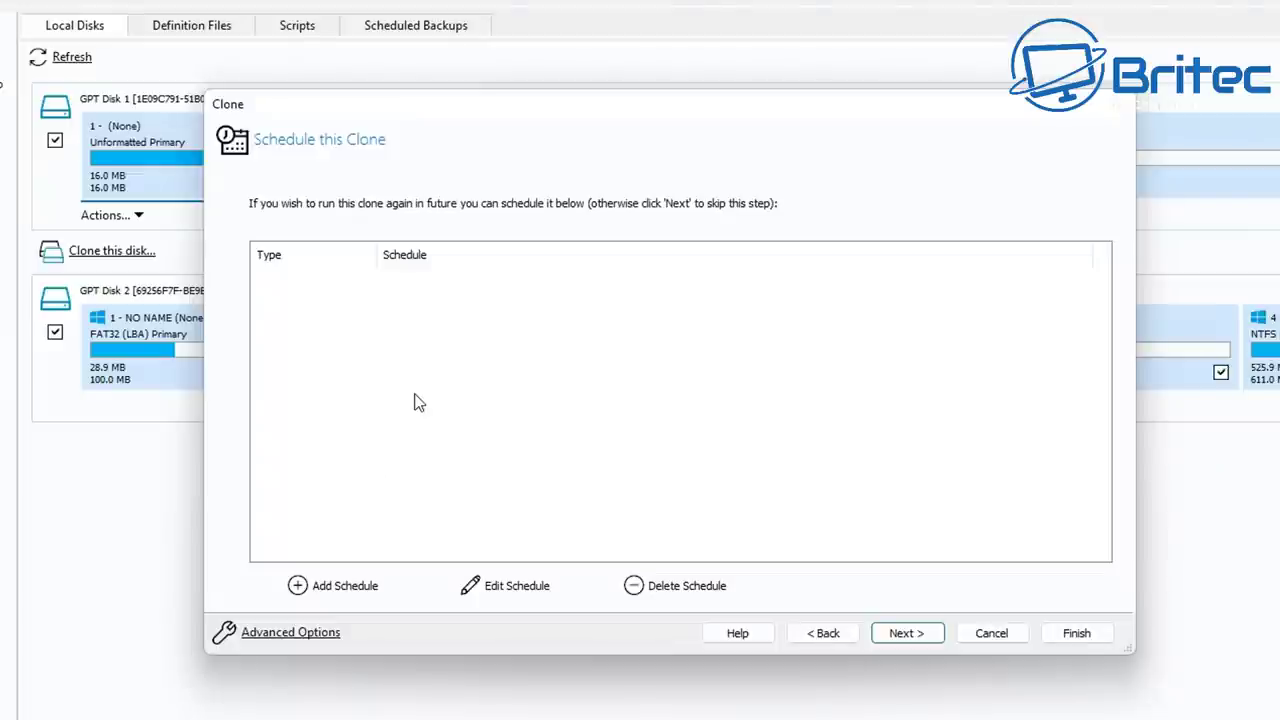
# Add a monthly clone schedule for the first Monday of every month at 09:00, starting 29/12/2021, and decline the premium trial.
pyautogui.click(349, 603)
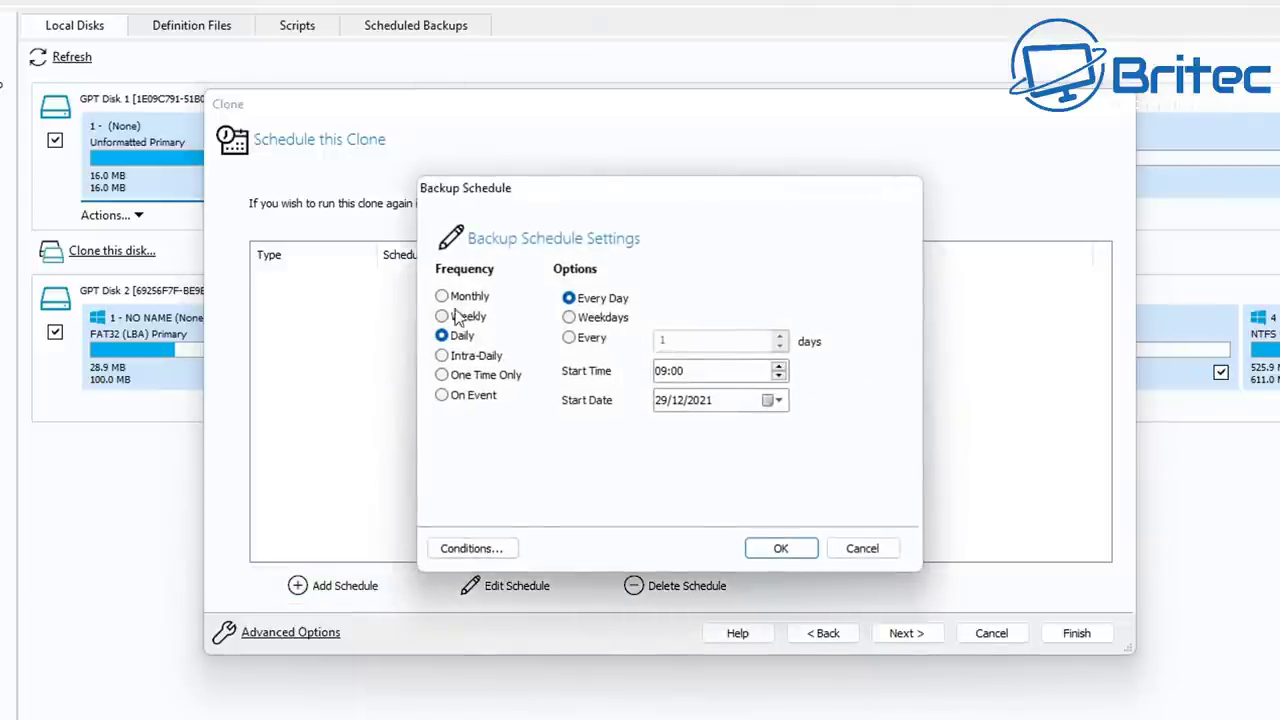
pyautogui.click(441, 296)
pyautogui.click(441, 316)
pyautogui.click(441, 336)
pyautogui.click(443, 355)
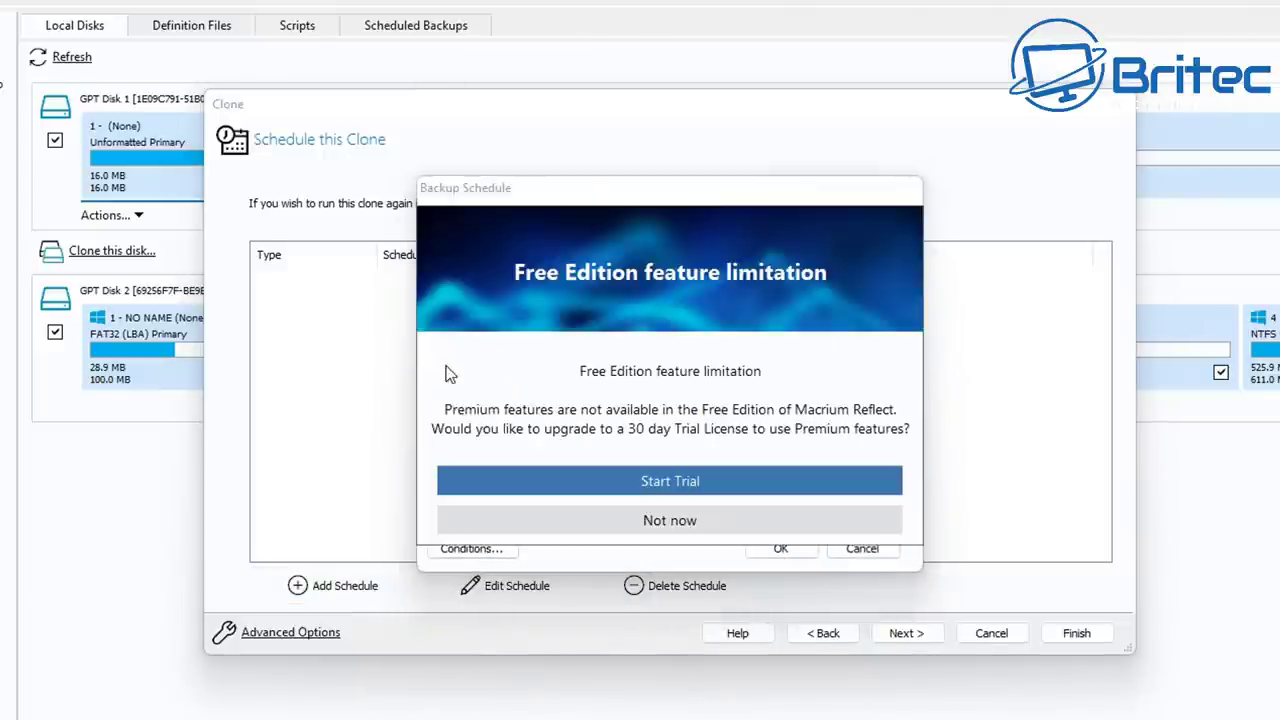
pyautogui.click(686, 522)
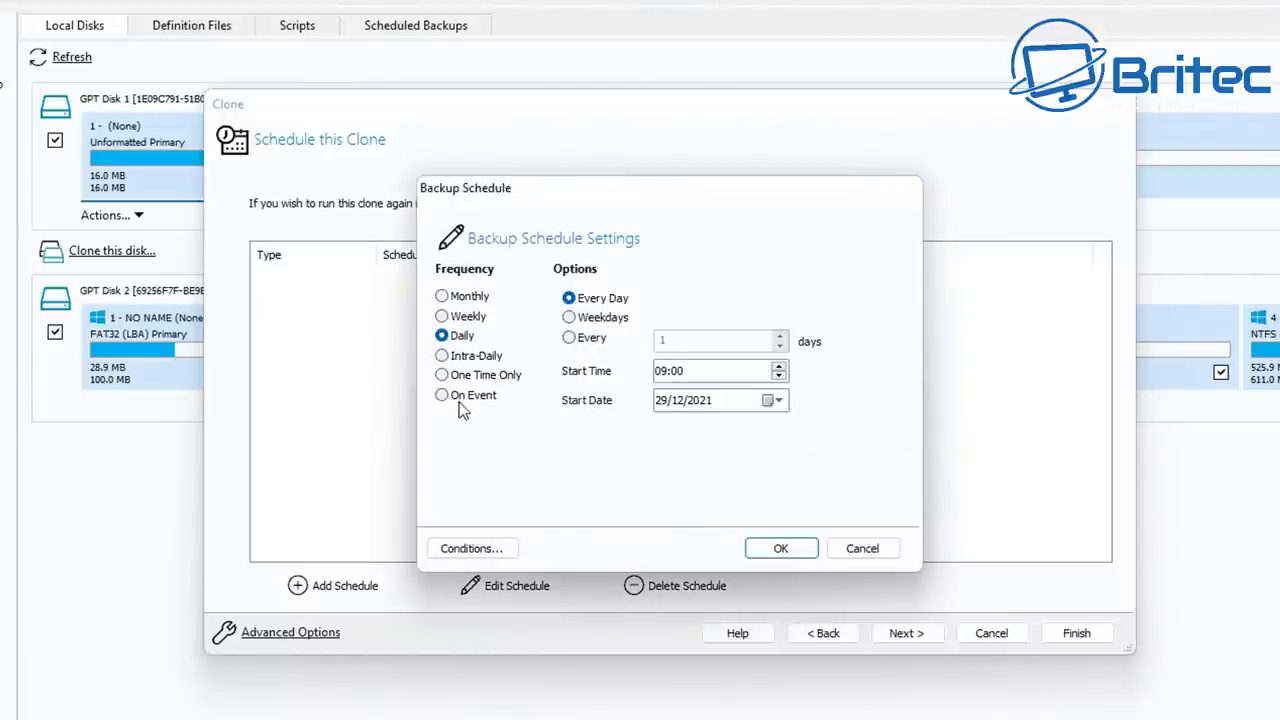
pyautogui.click(443, 297)
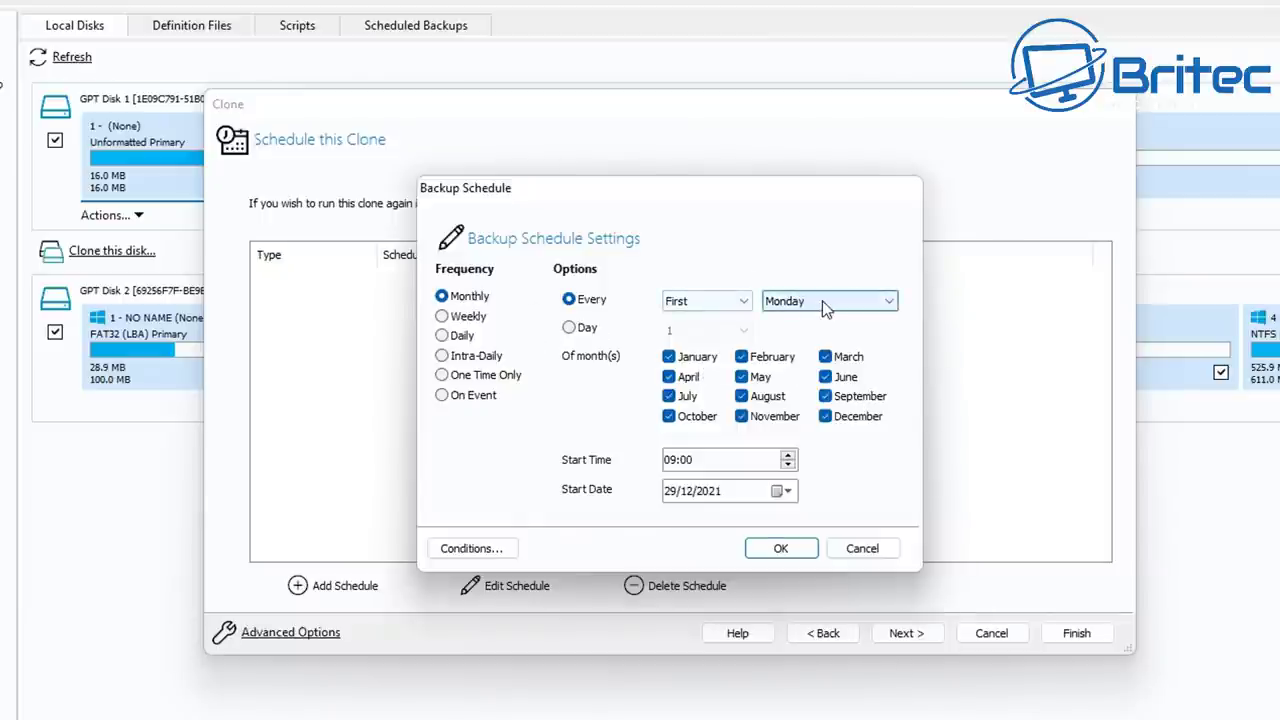
pyautogui.click(781, 550)
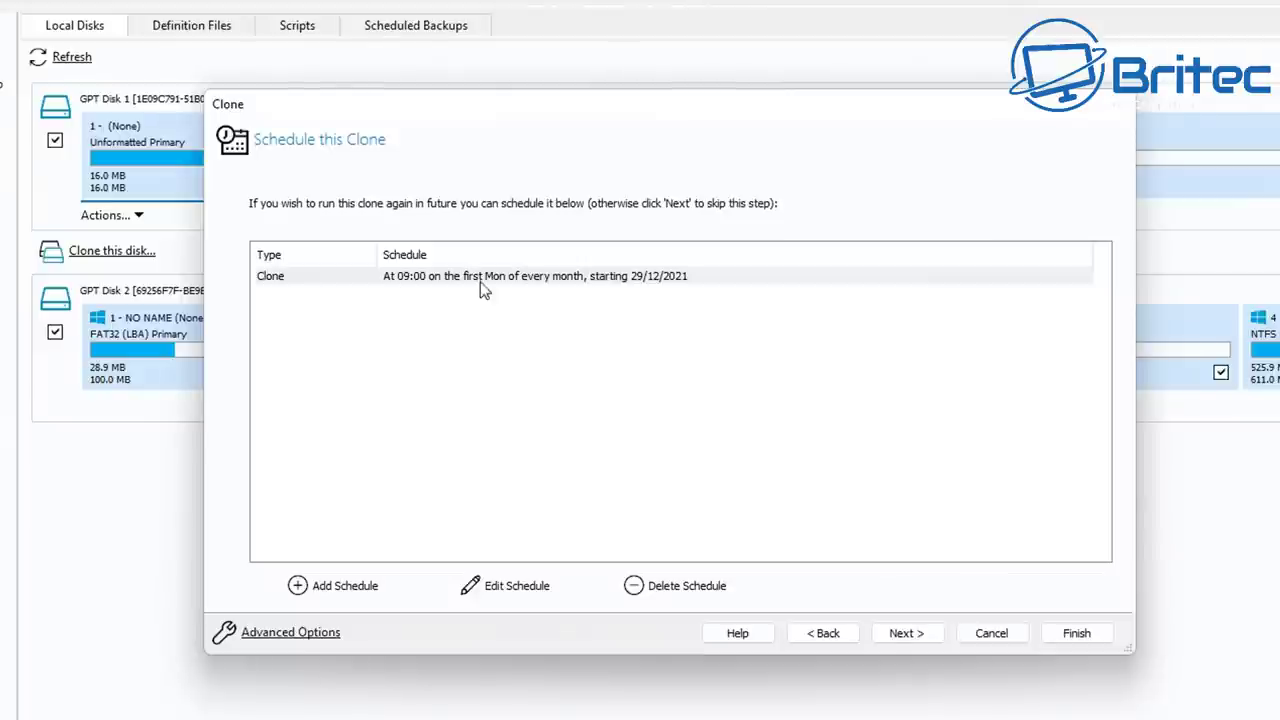
# Check the monthly clone schedule's settings without editing them, and delete the schedule.
pyautogui.click(416, 283)
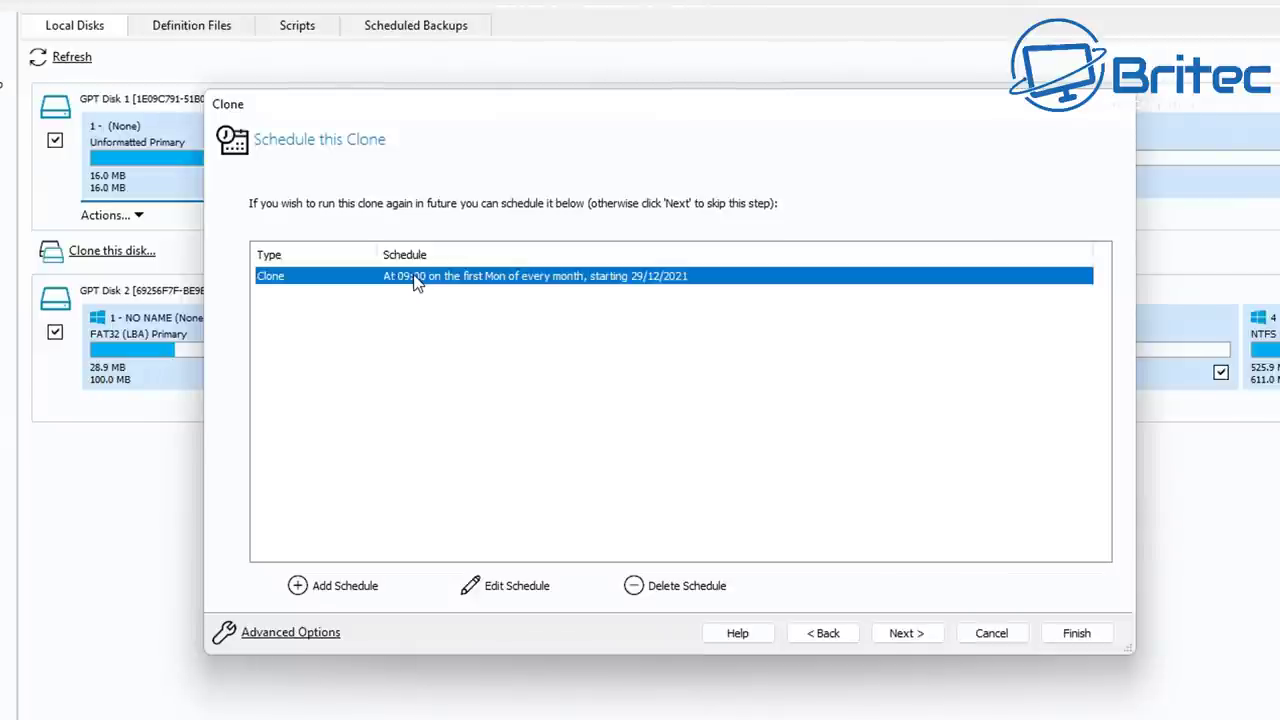
pyautogui.click(512, 590)
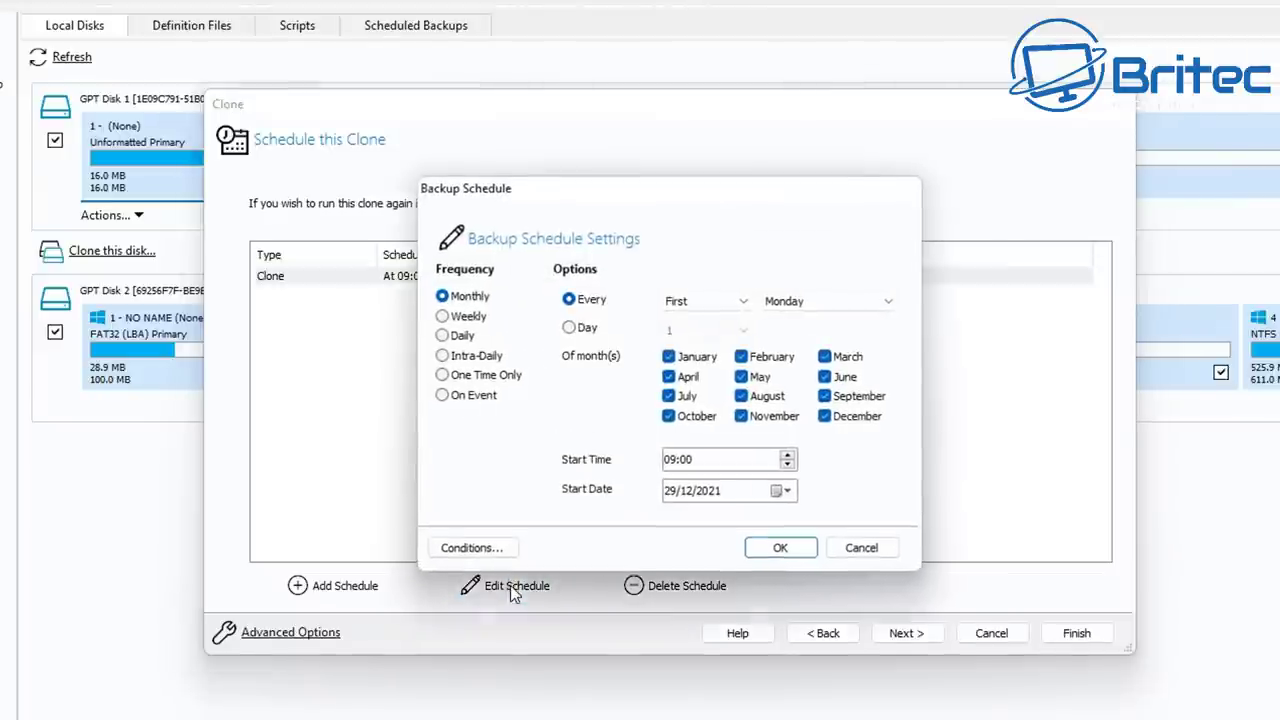
pyautogui.click(888, 554)
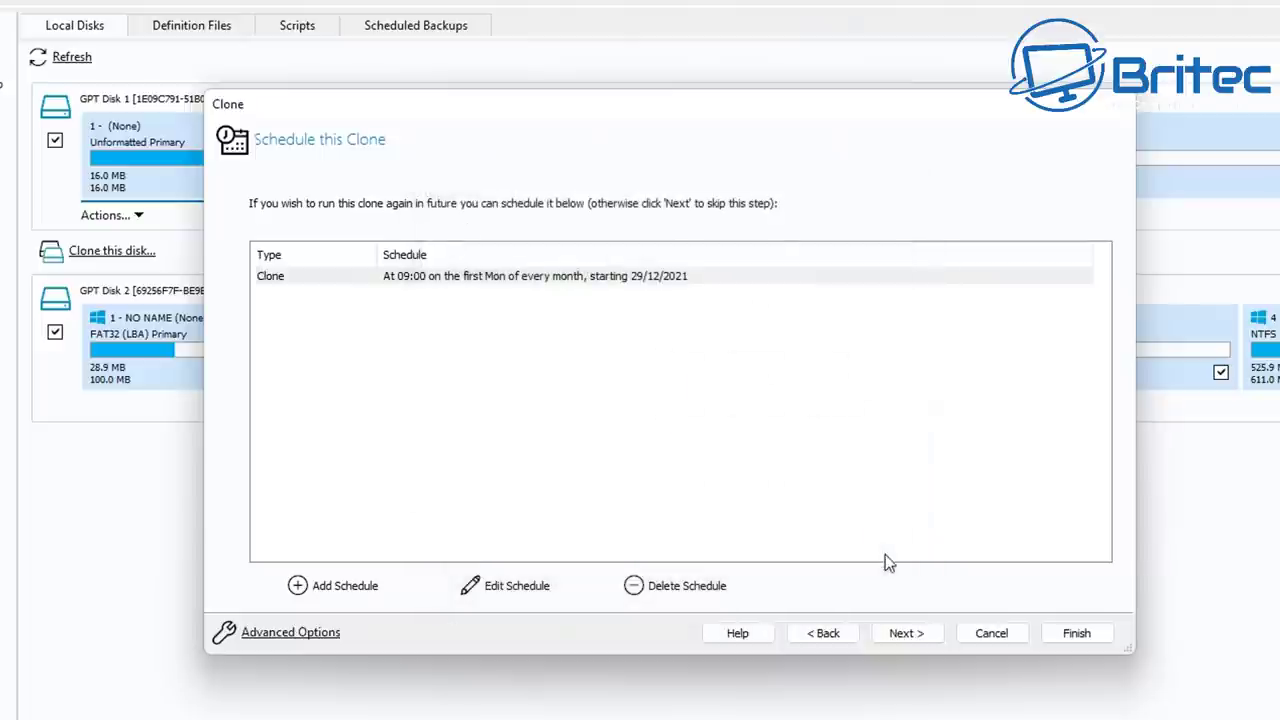
pyautogui.click(675, 590)
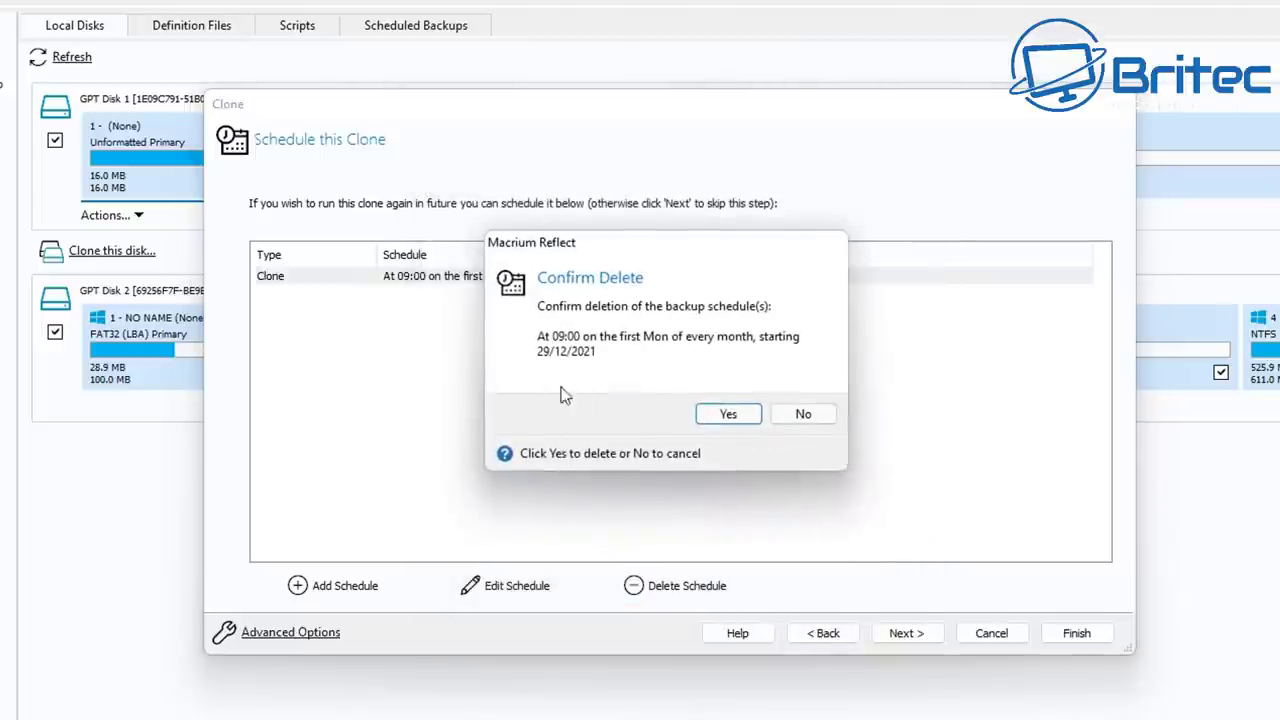
pyautogui.click(727, 414)
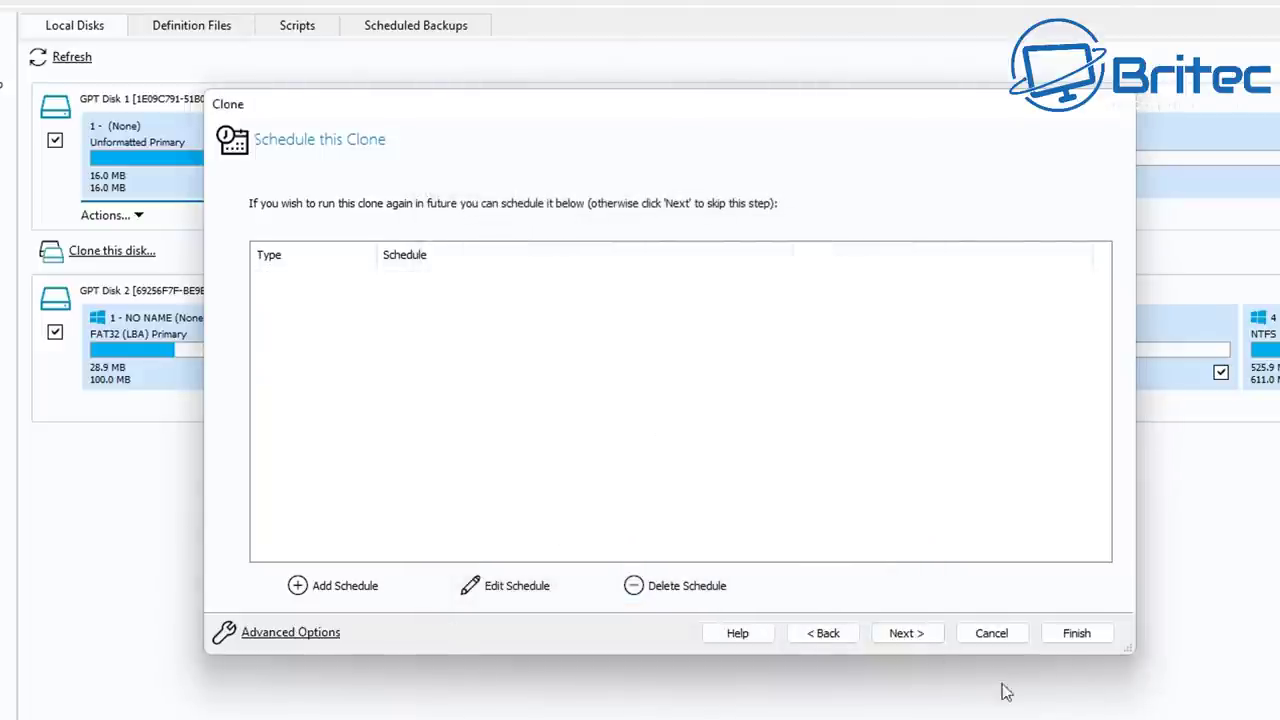
# Continue without a schedule and examine the clone summary, including the disks, the clone type and all four copy operations.
pyautogui.click(907, 635)
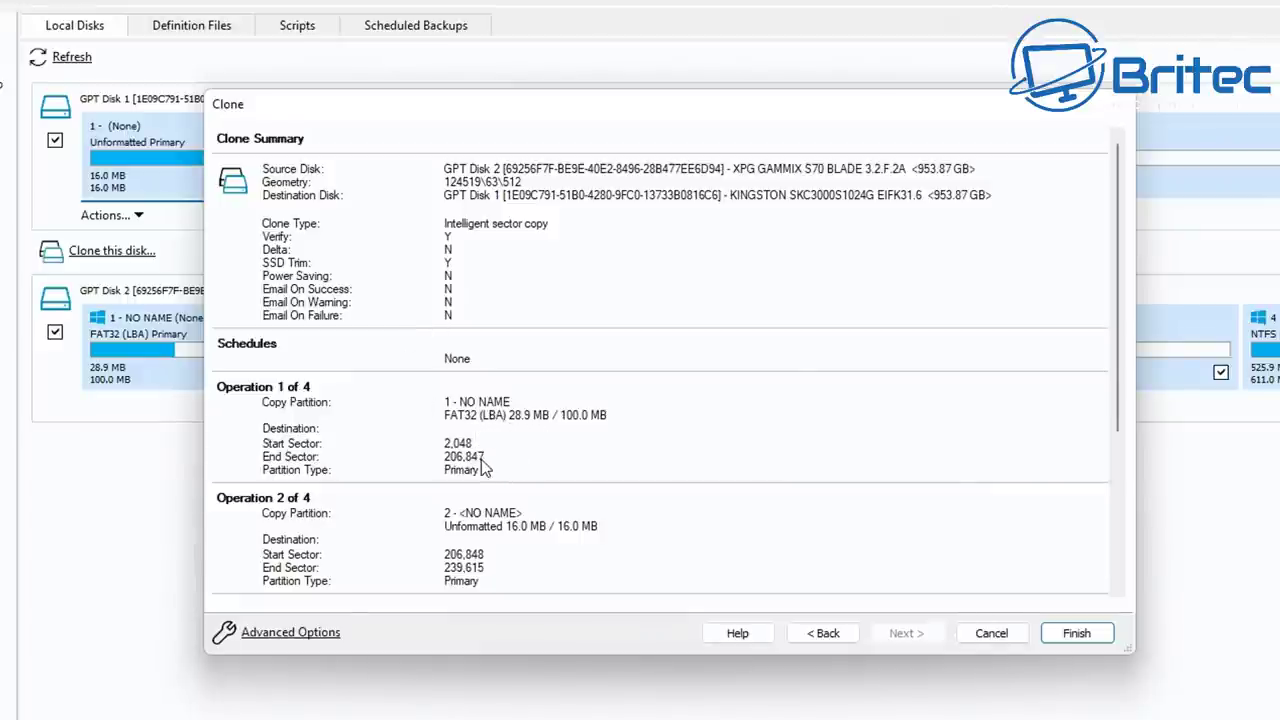
pyautogui.scroll(-3, 487, 424)
pyautogui.scroll(-1, 487, 429)
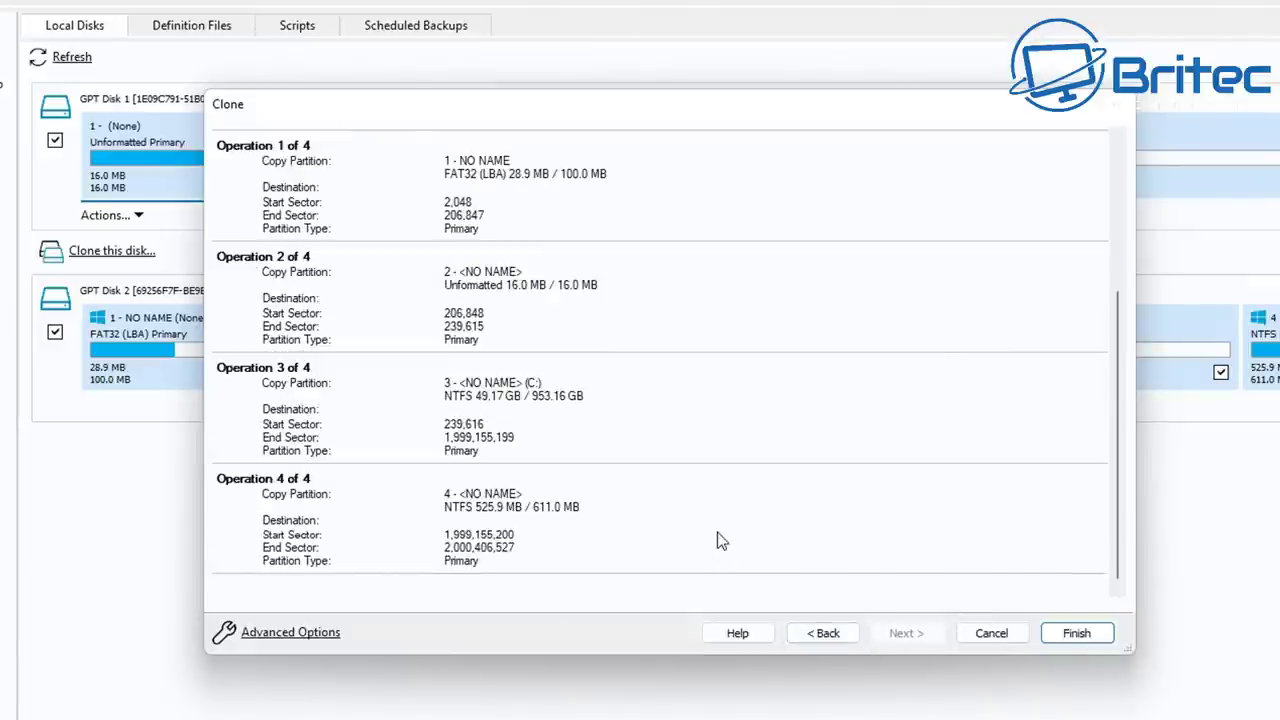
pyautogui.scroll(4, 715, 533)
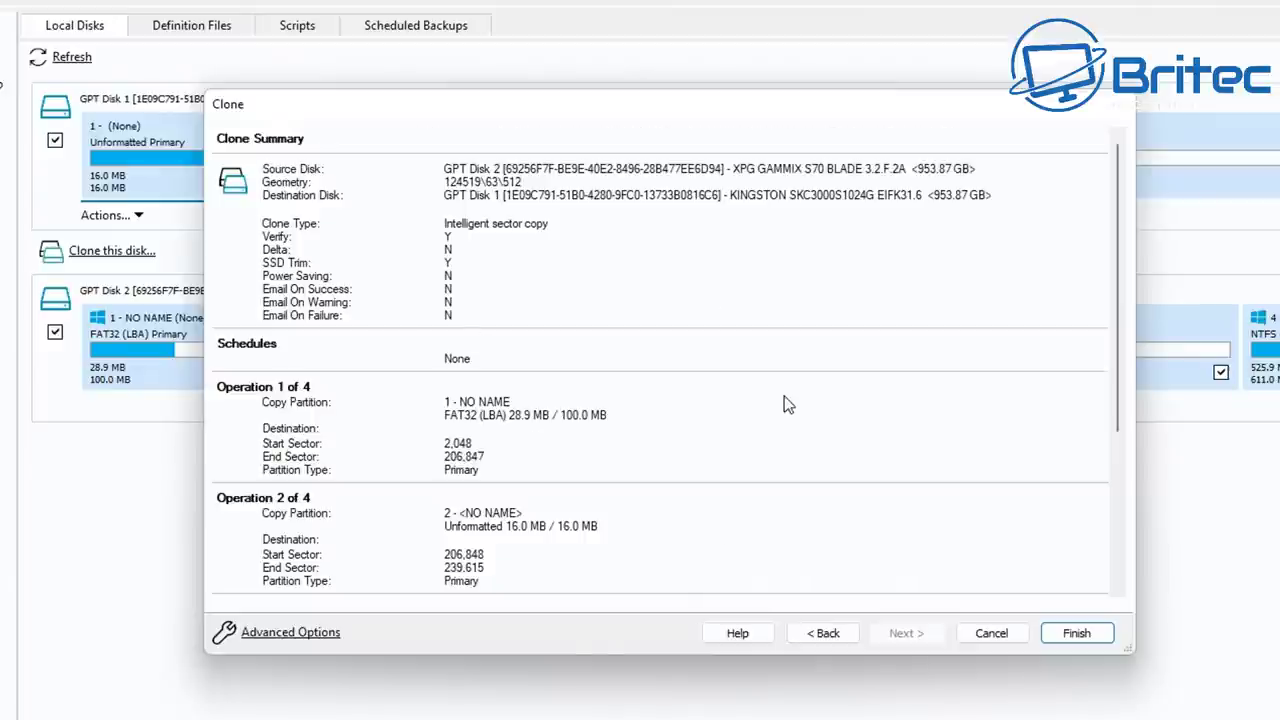
# Run the clone immediately, save its definition file as My Clone, and confirm overwriting all data on the KINGSTON D: volume.
pyautogui.click(1078, 634)
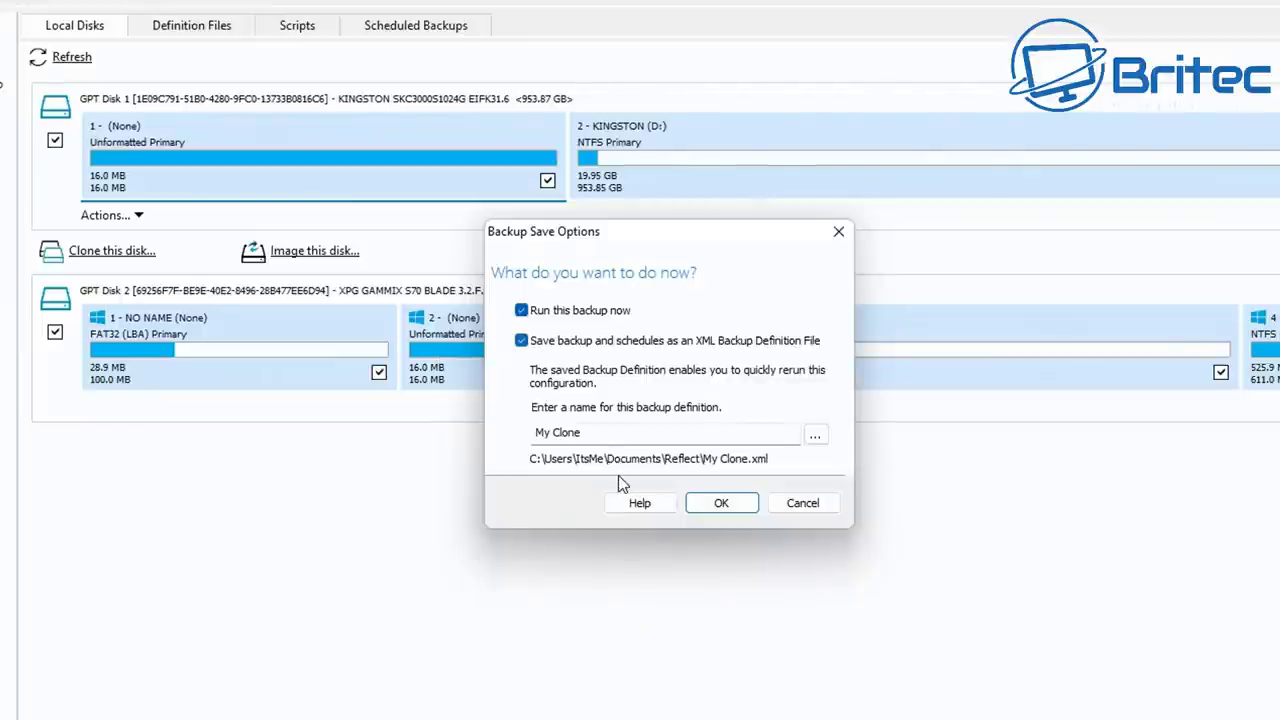
pyautogui.click(734, 503)
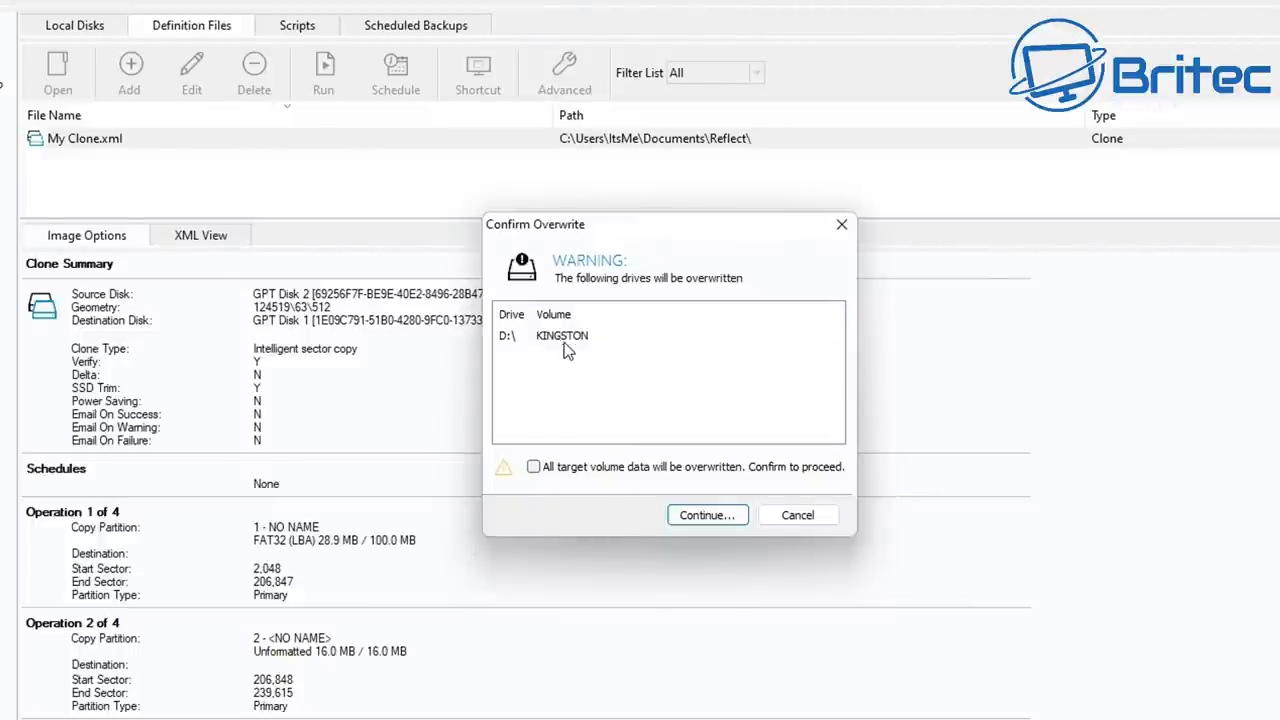
pyautogui.click(535, 469)
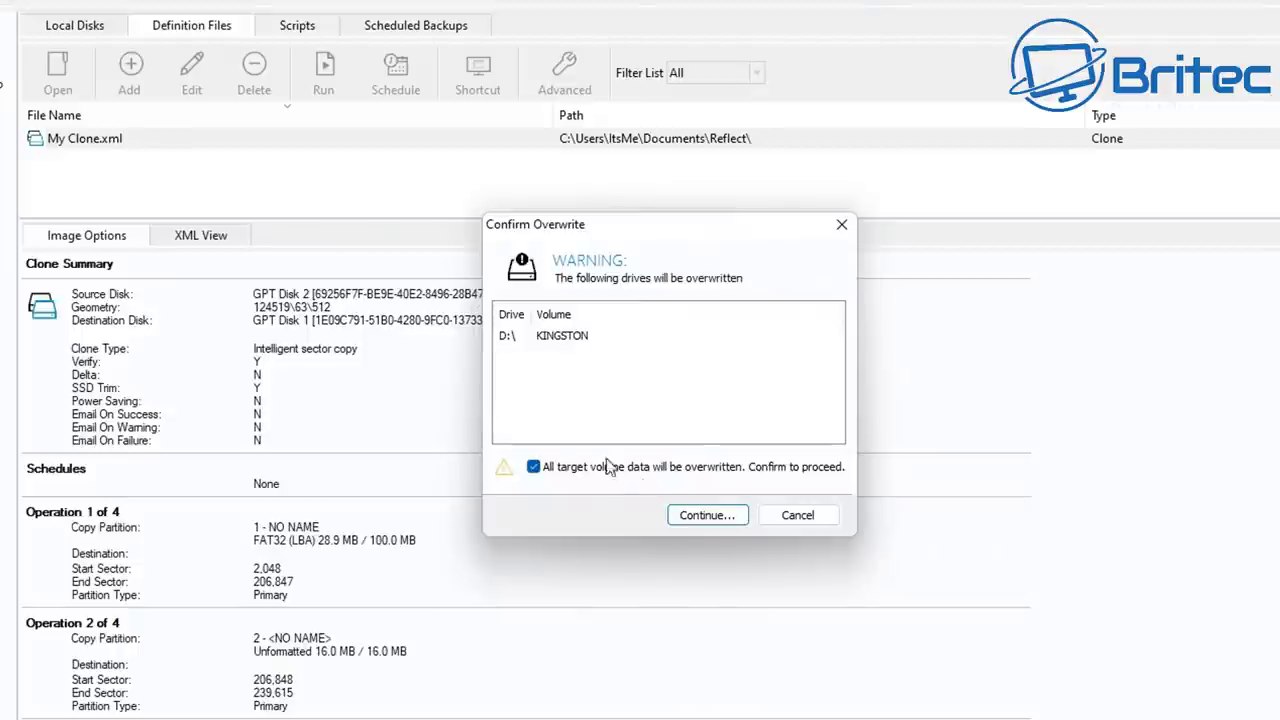
pyautogui.click(707, 517)
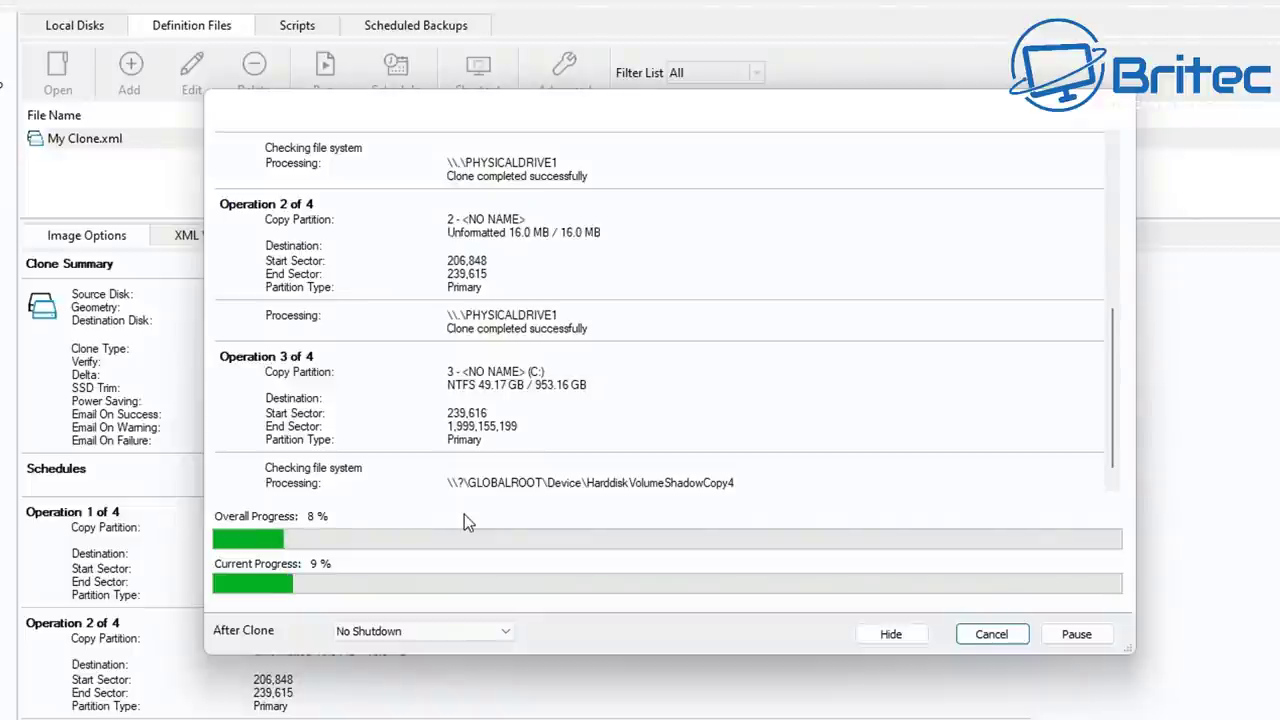
# Keep the after-clone action at No Shutdown and acknowledge the clone's completion.
pyautogui.click(420, 631)
pyautogui.click(380, 649)
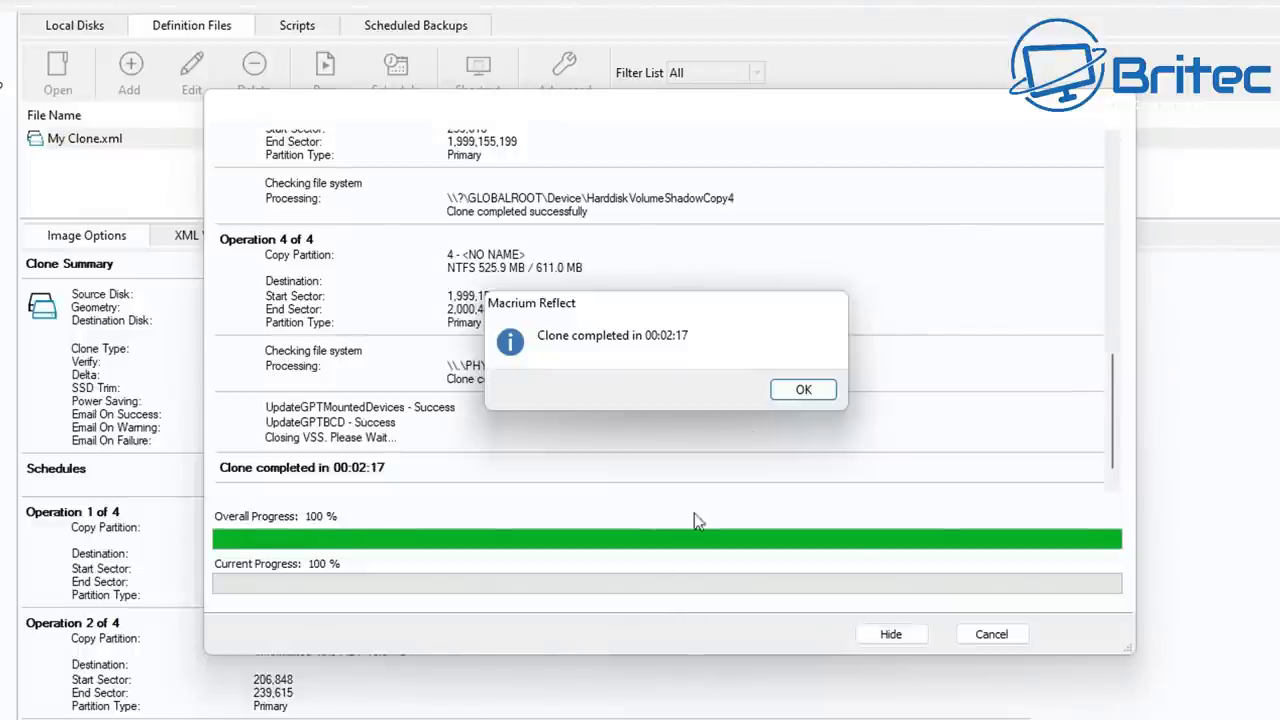
pyautogui.click(803, 391)
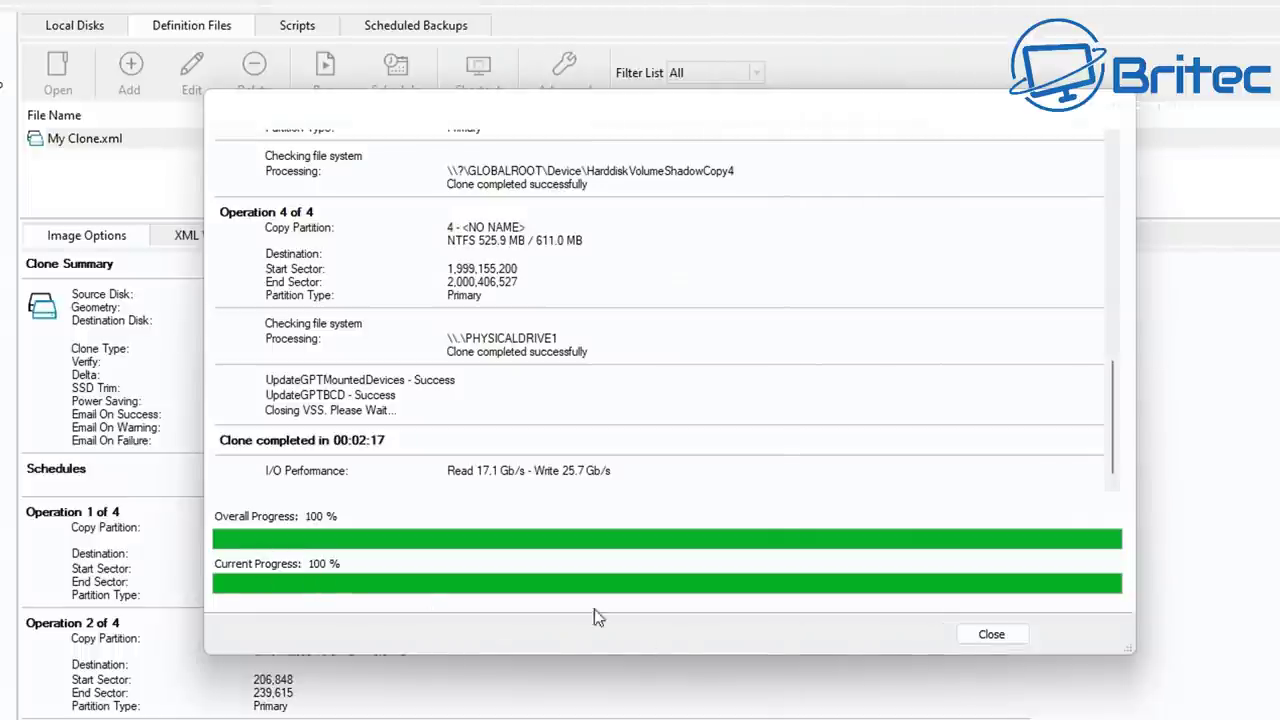
# Close the completed clone report and the Local Disk (E:) window, and restart the computer.
pyautogui.click(988, 635)
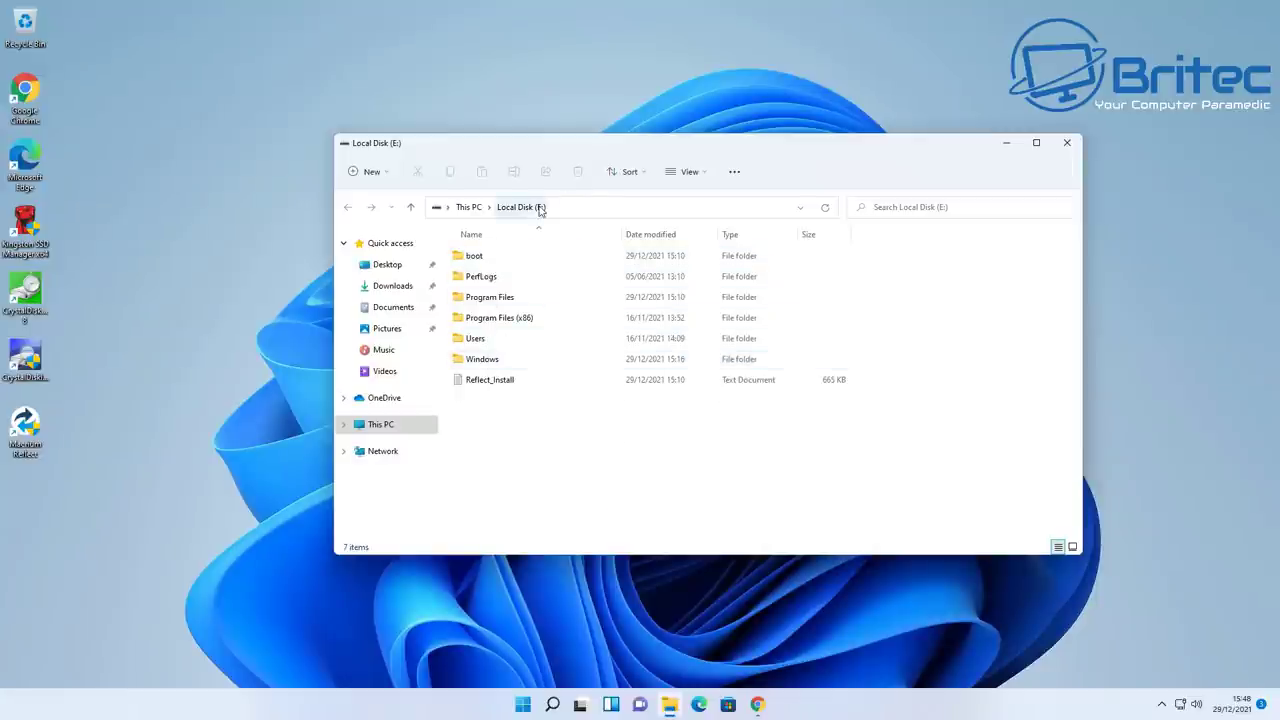
pyautogui.click(1068, 143)
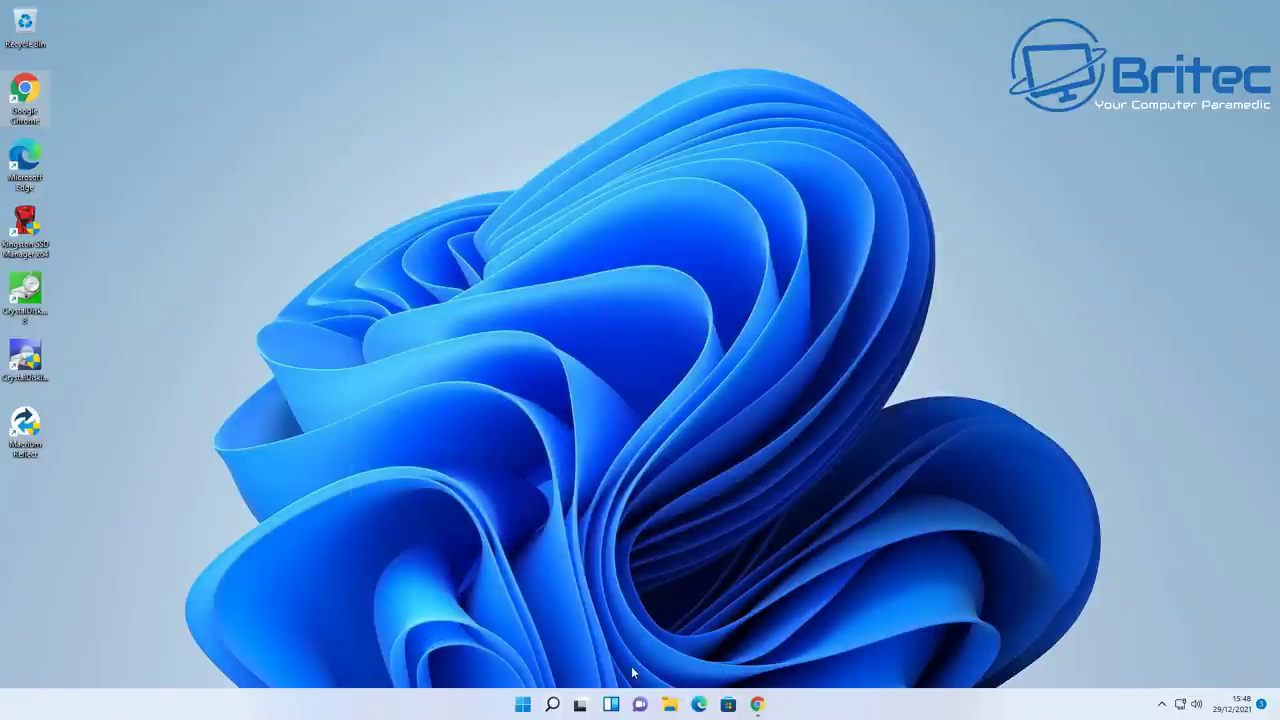
pyautogui.press('super')
pyautogui.click(805, 658)
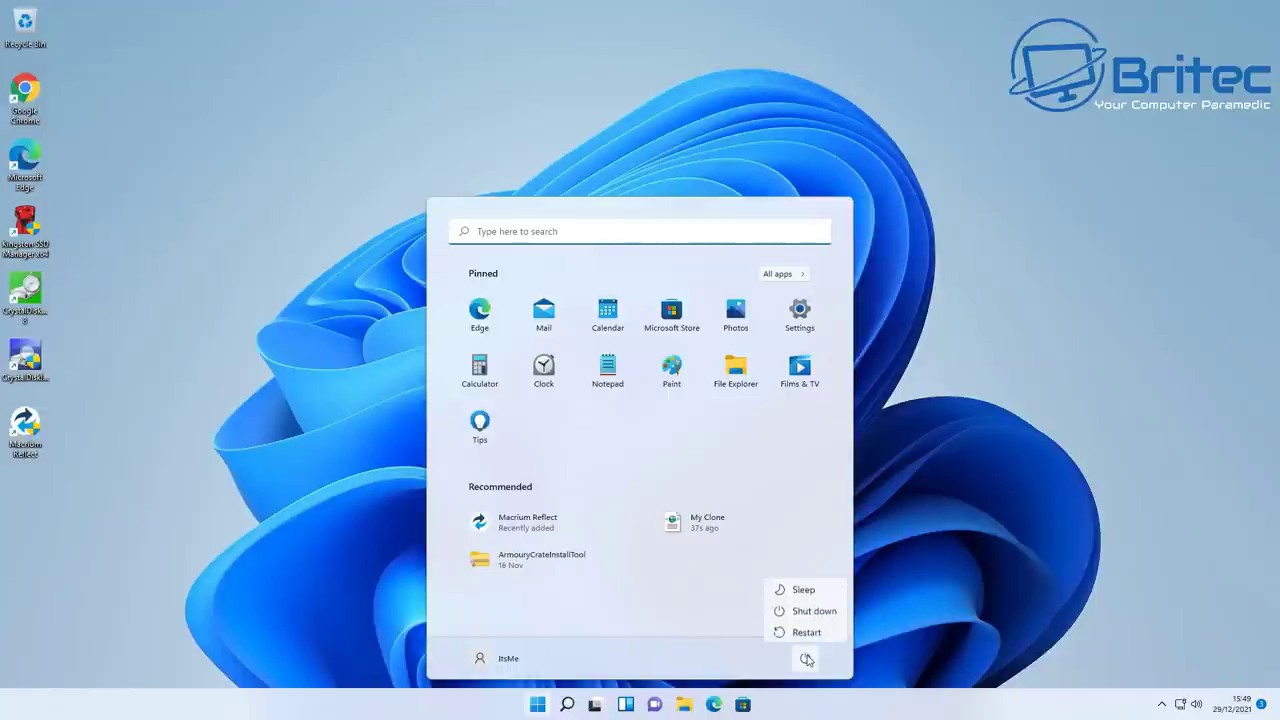
pyautogui.click(807, 630)
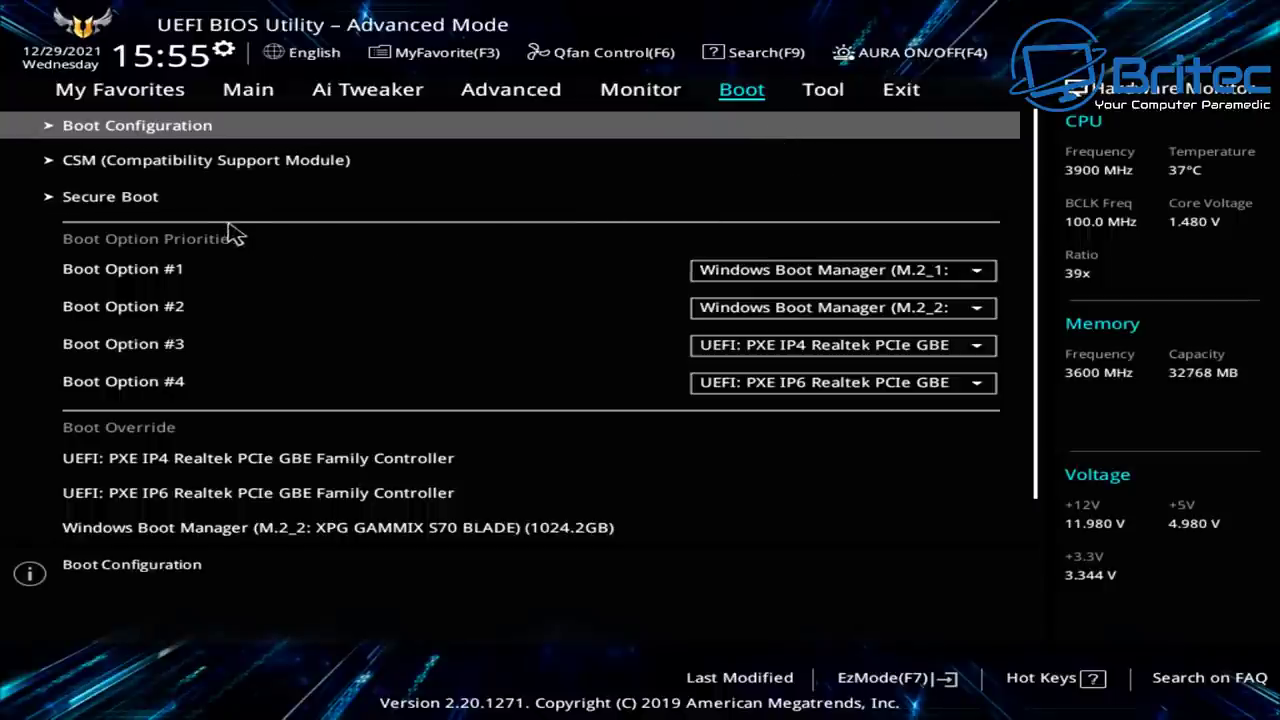
# Set Boot Option #1 to Windows Boot Manager on M.2_2 (XPG GAMMIX S70 BLADE) and Boot Option #2 to Disabled.
pyautogui.click(138, 278)
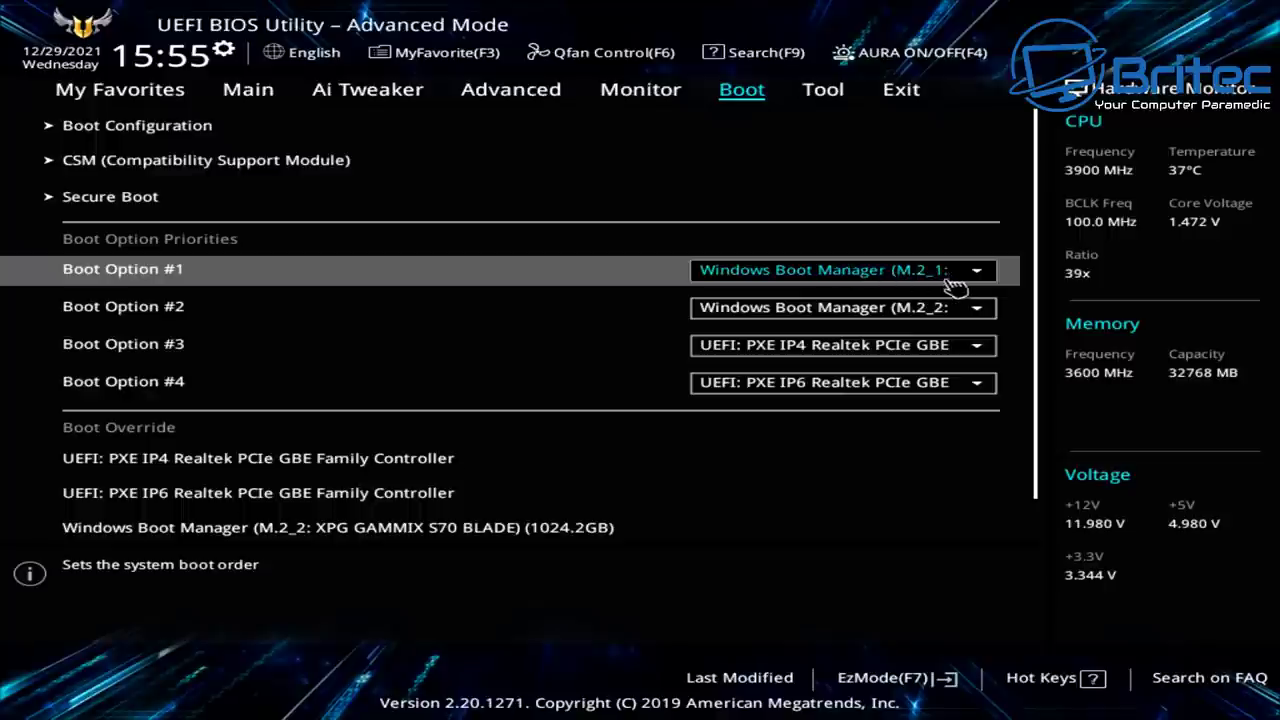
pyautogui.click(998, 270)
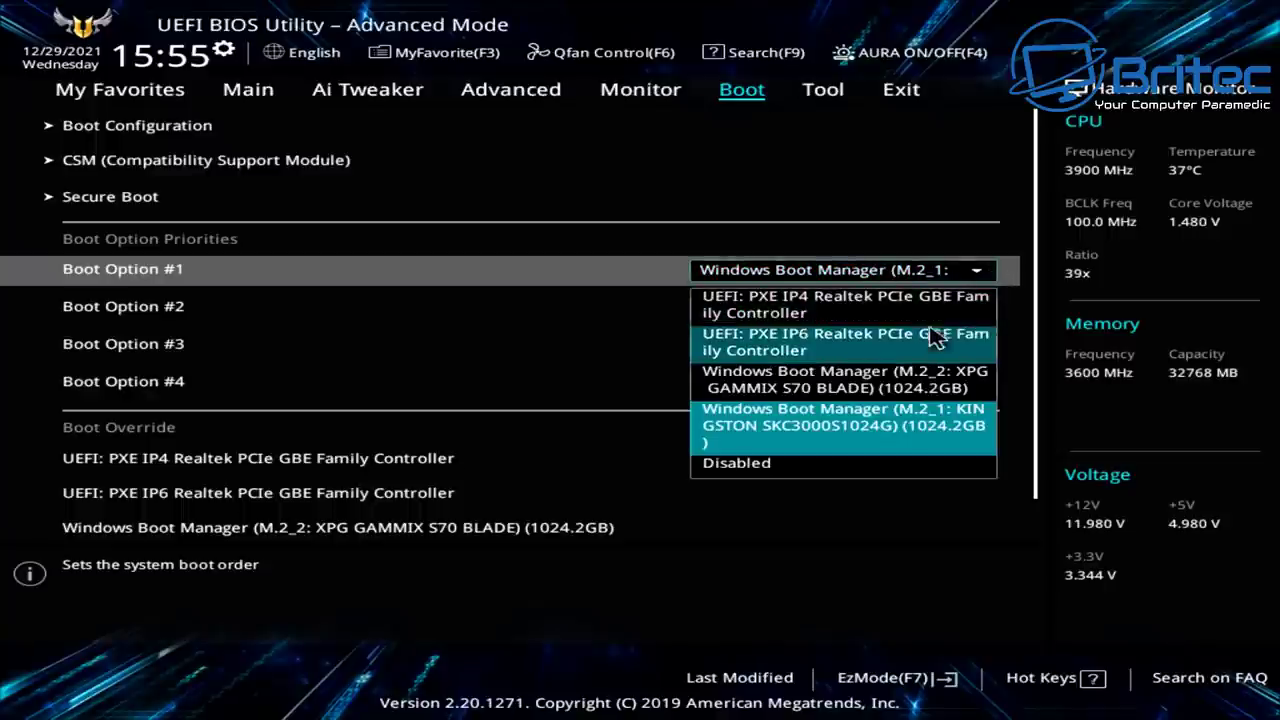
pyautogui.click(908, 375)
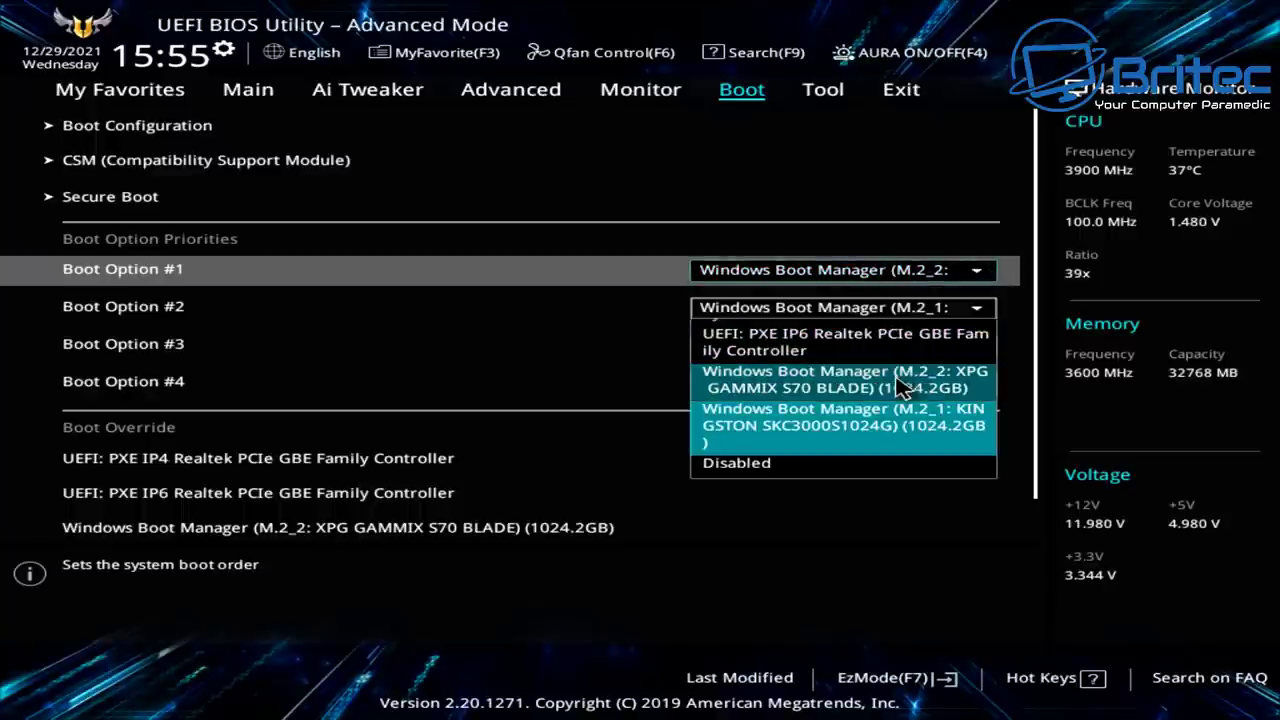
pyautogui.click(925, 305)
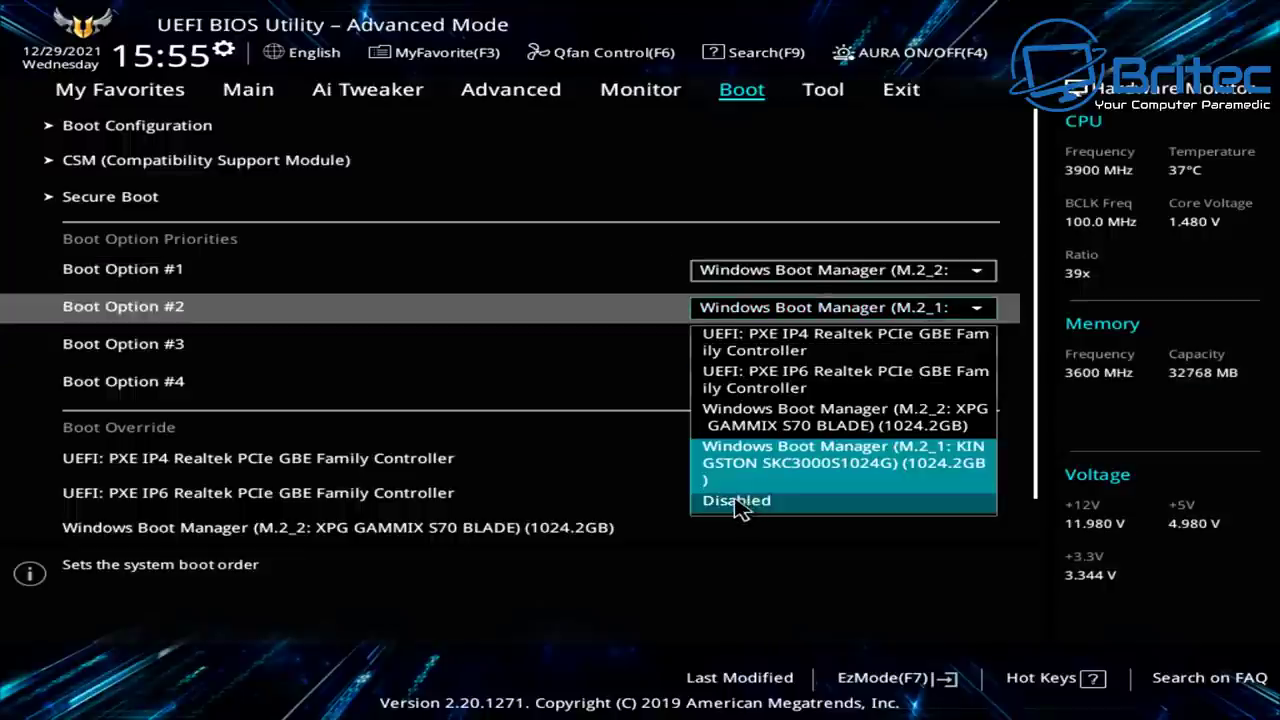
pyautogui.click(745, 505)
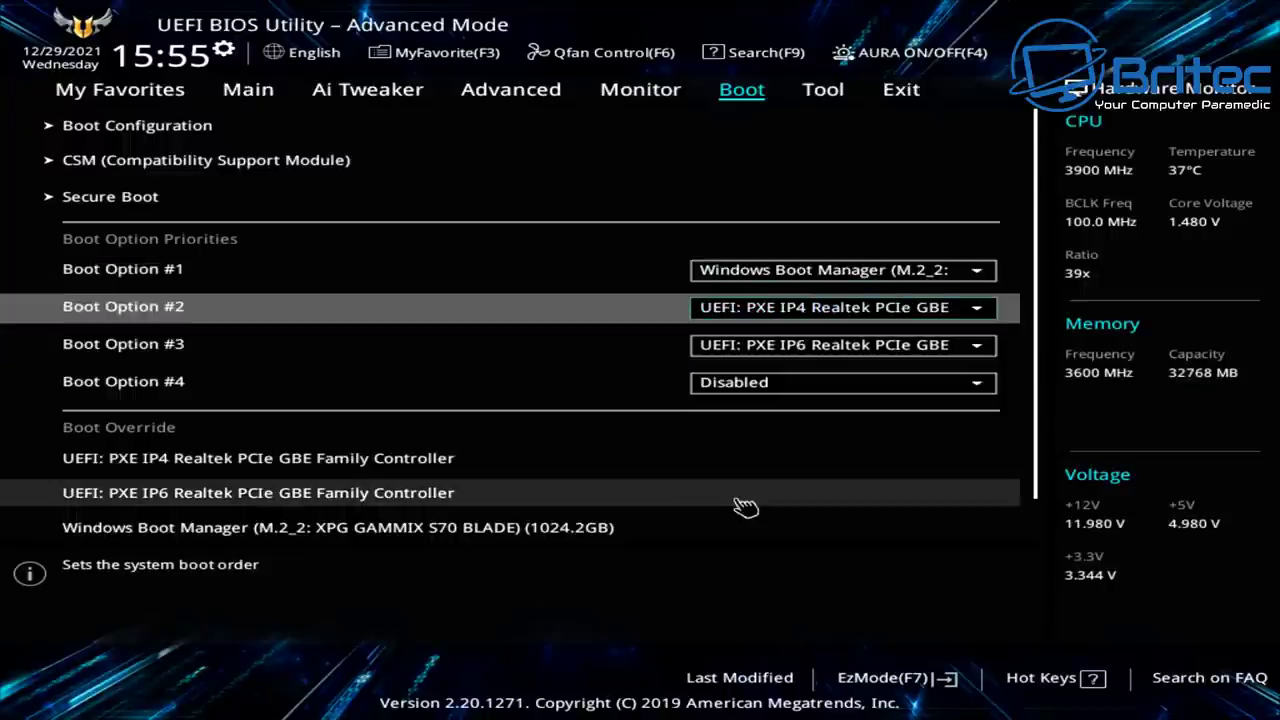
# Set Boot Option #1 to Windows Boot Manager on M.2_1 (KINGSTON SKC3000S1024G).
pyautogui.click(858, 278)
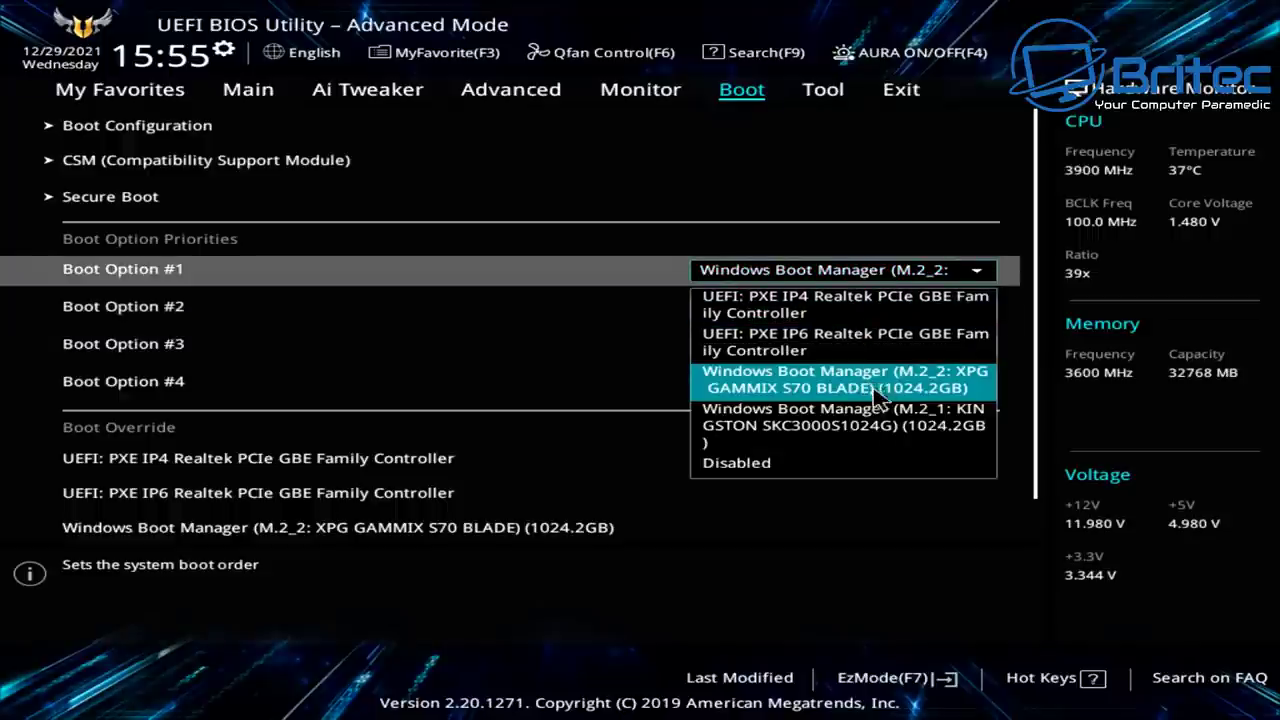
pyautogui.click(878, 418)
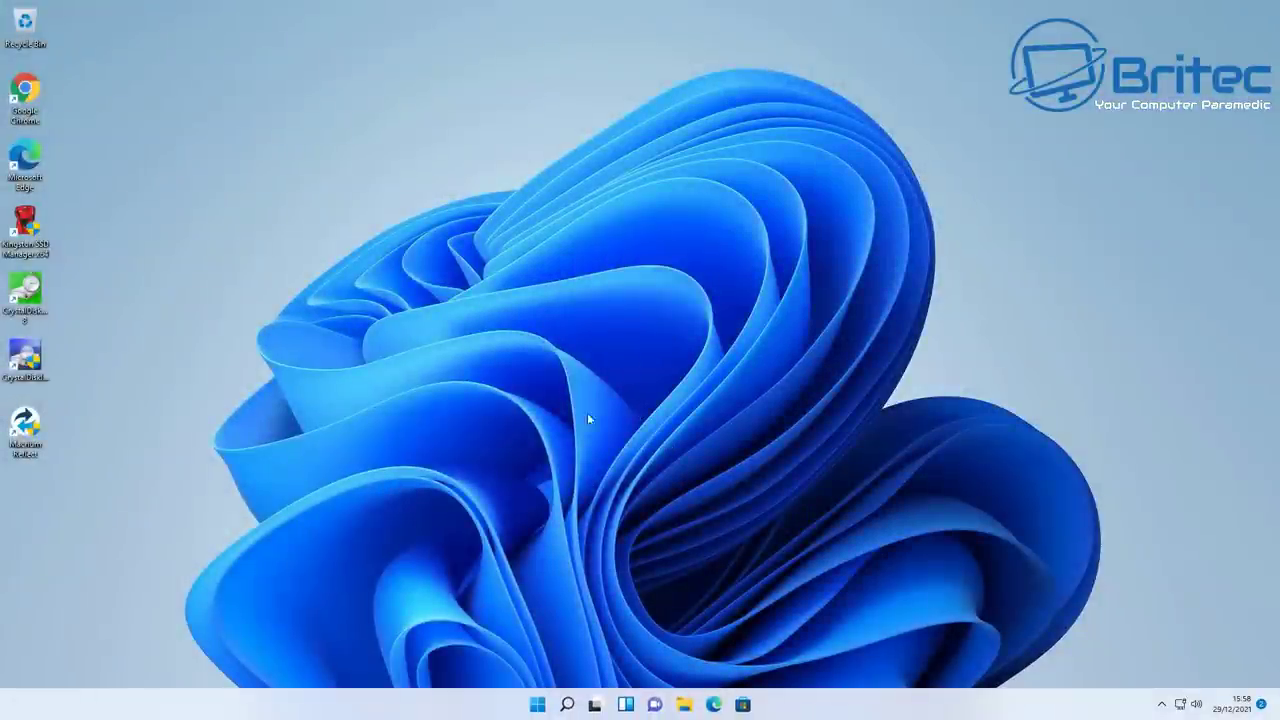
# Examine the folders on Local Disk (C:) in File Explorer, and close the window.
pyautogui.click(682, 705)
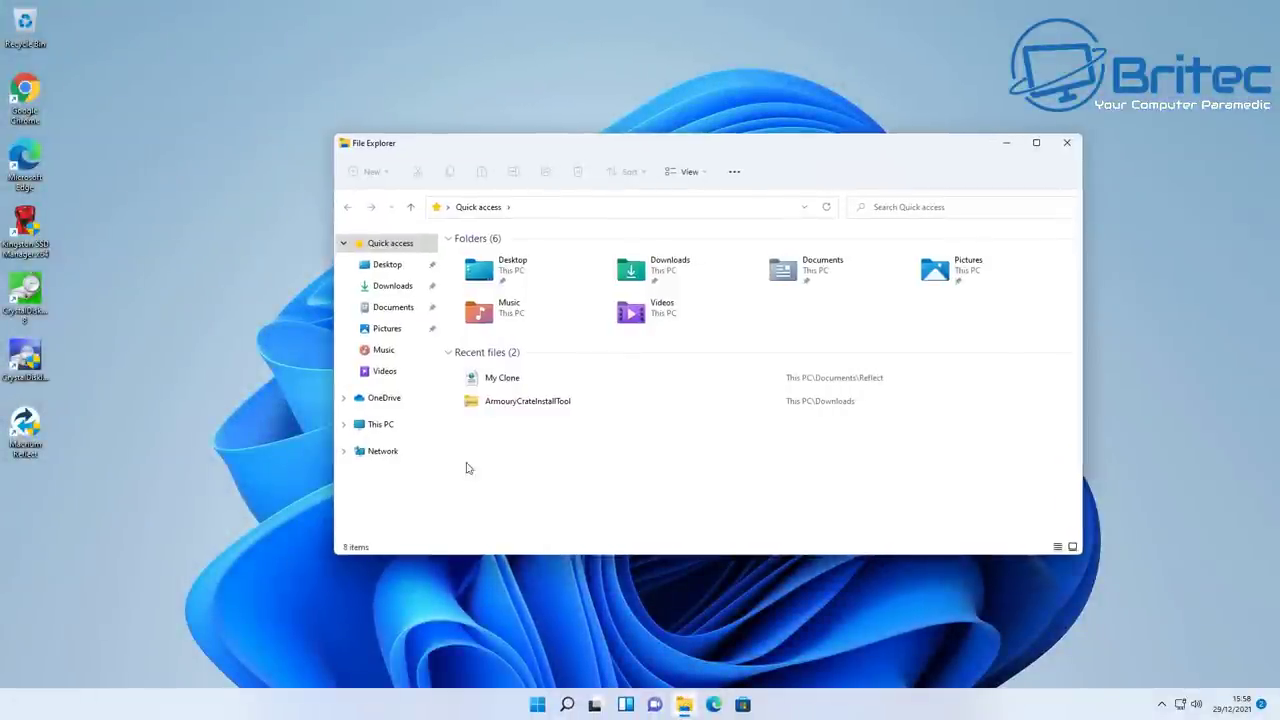
pyautogui.click(393, 431)
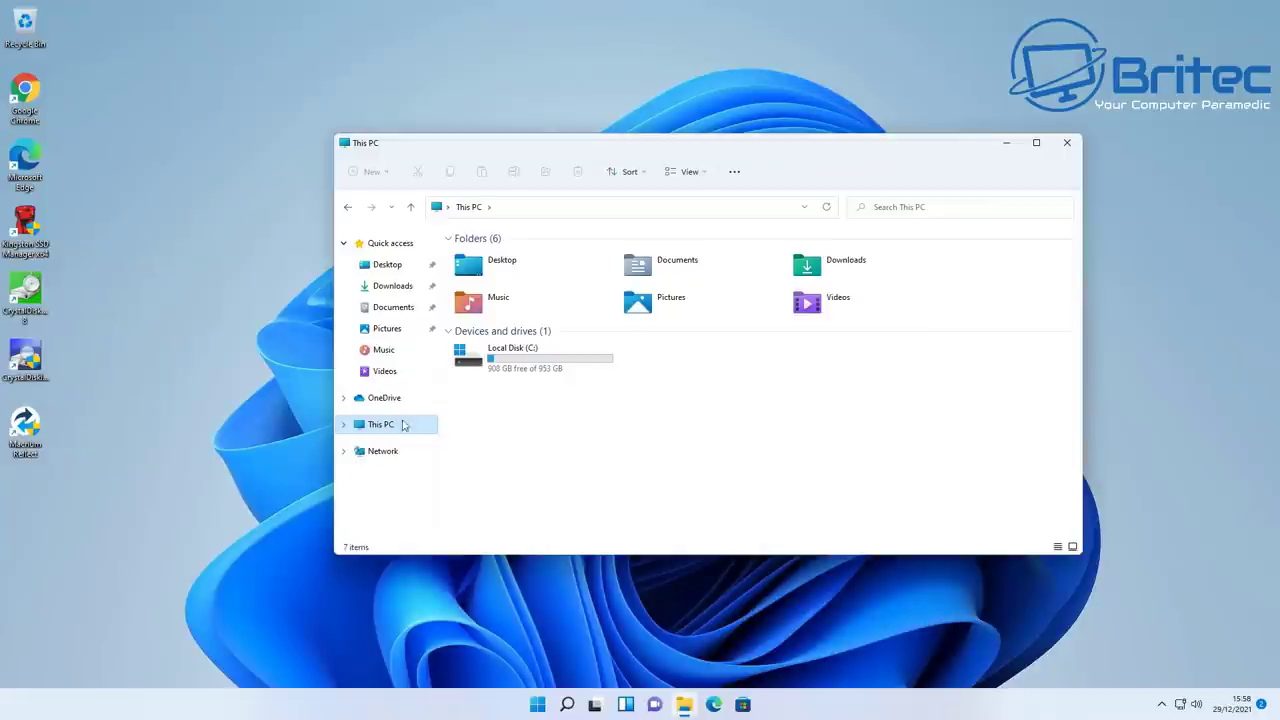
pyautogui.doubleClick(537, 369)
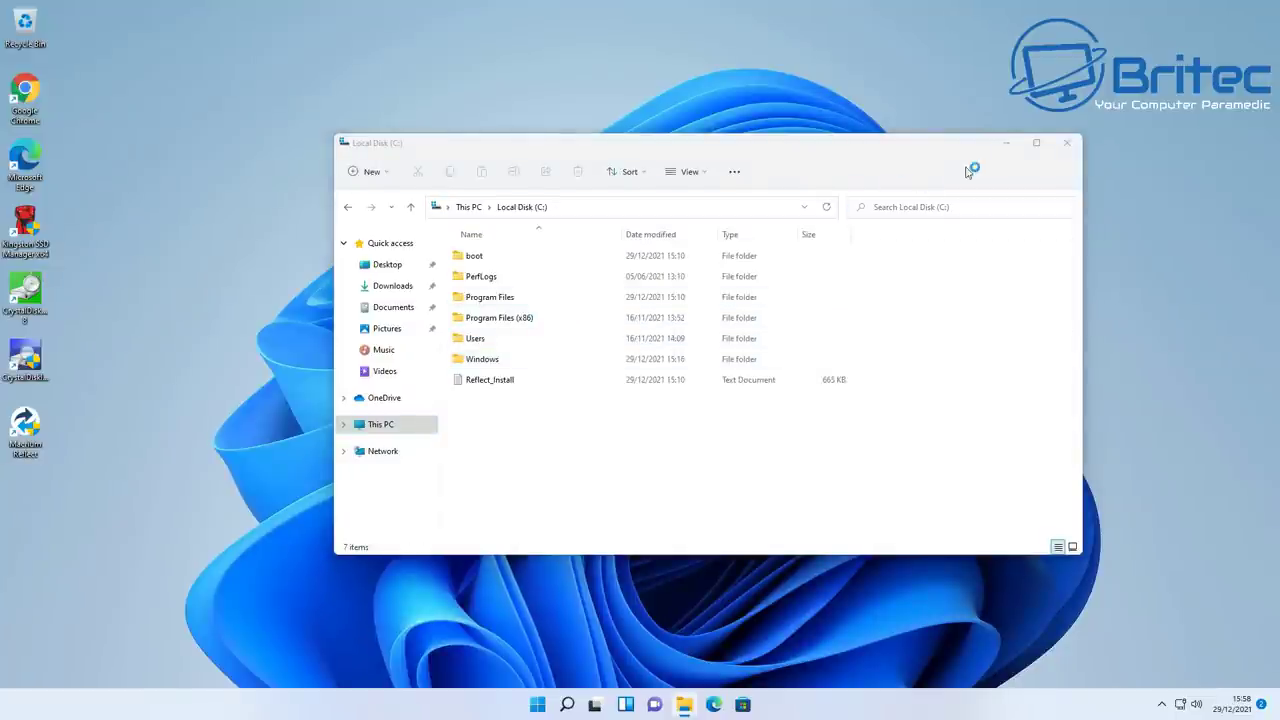
pyautogui.click(1066, 142)
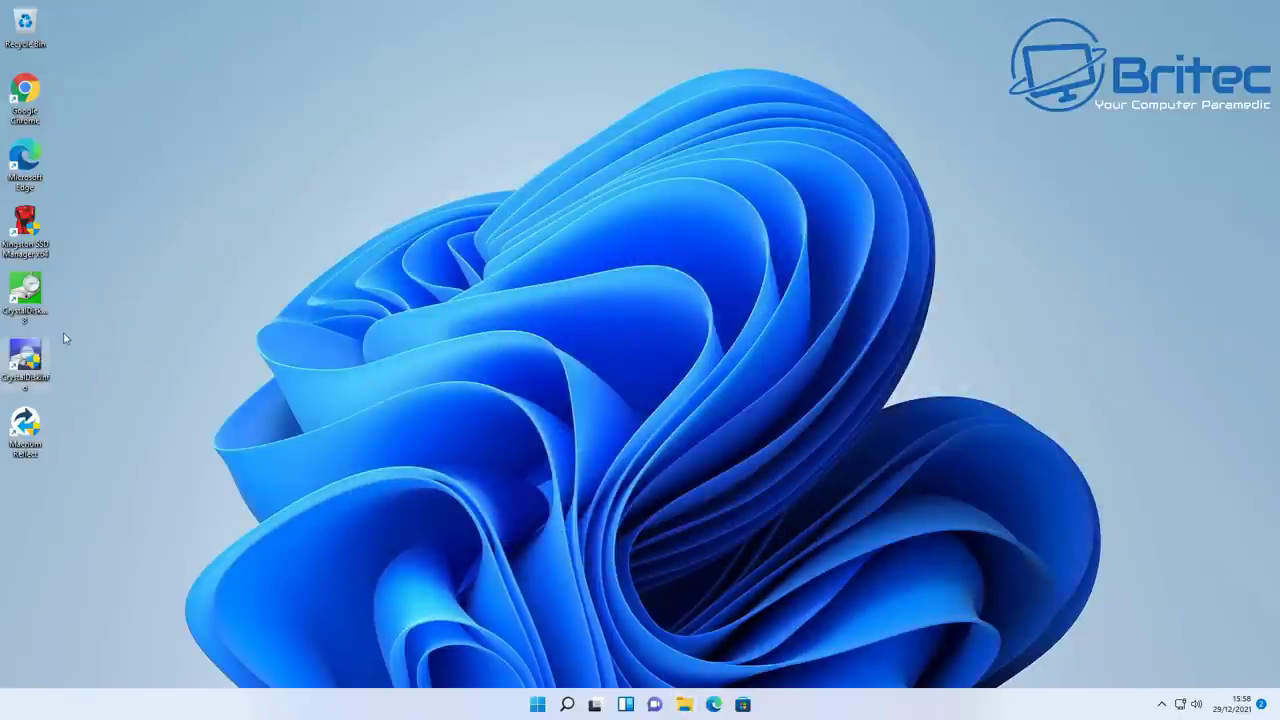
# Launch CrystalDiskInfo with administrator permission, check which drive model holds C:, and close it.
pyautogui.doubleClick(26, 358)
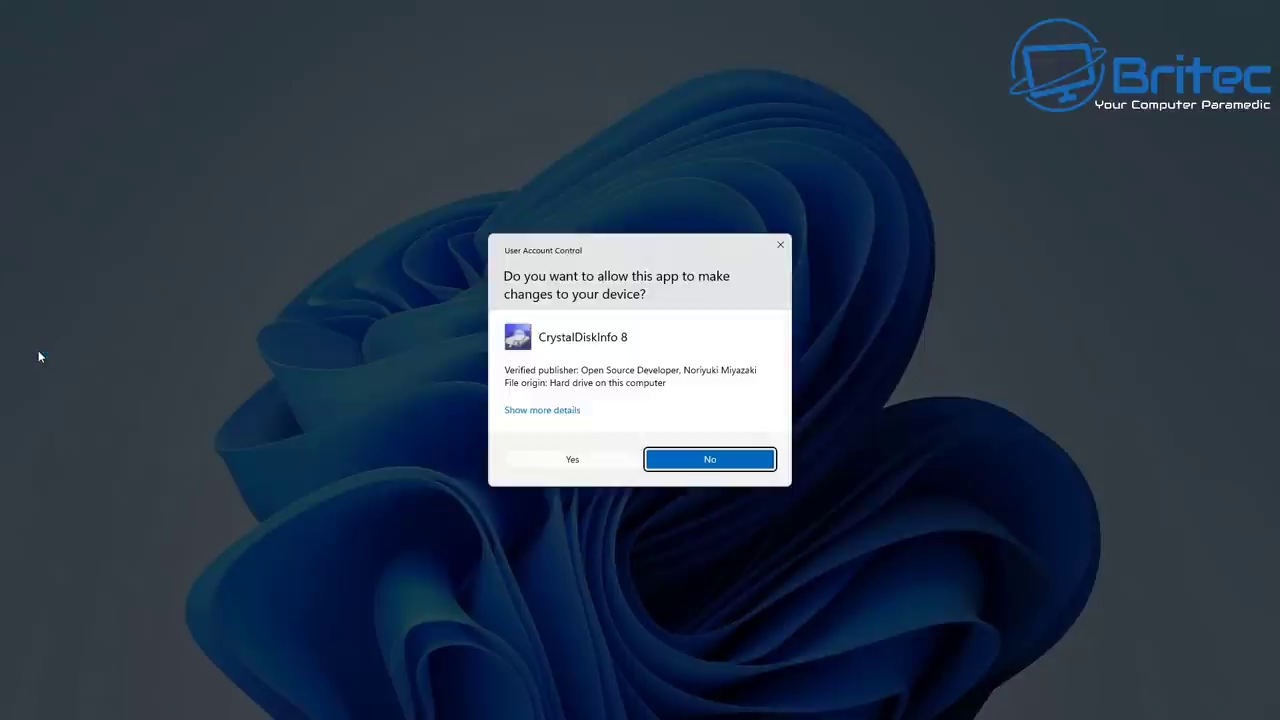
pyautogui.click(581, 455)
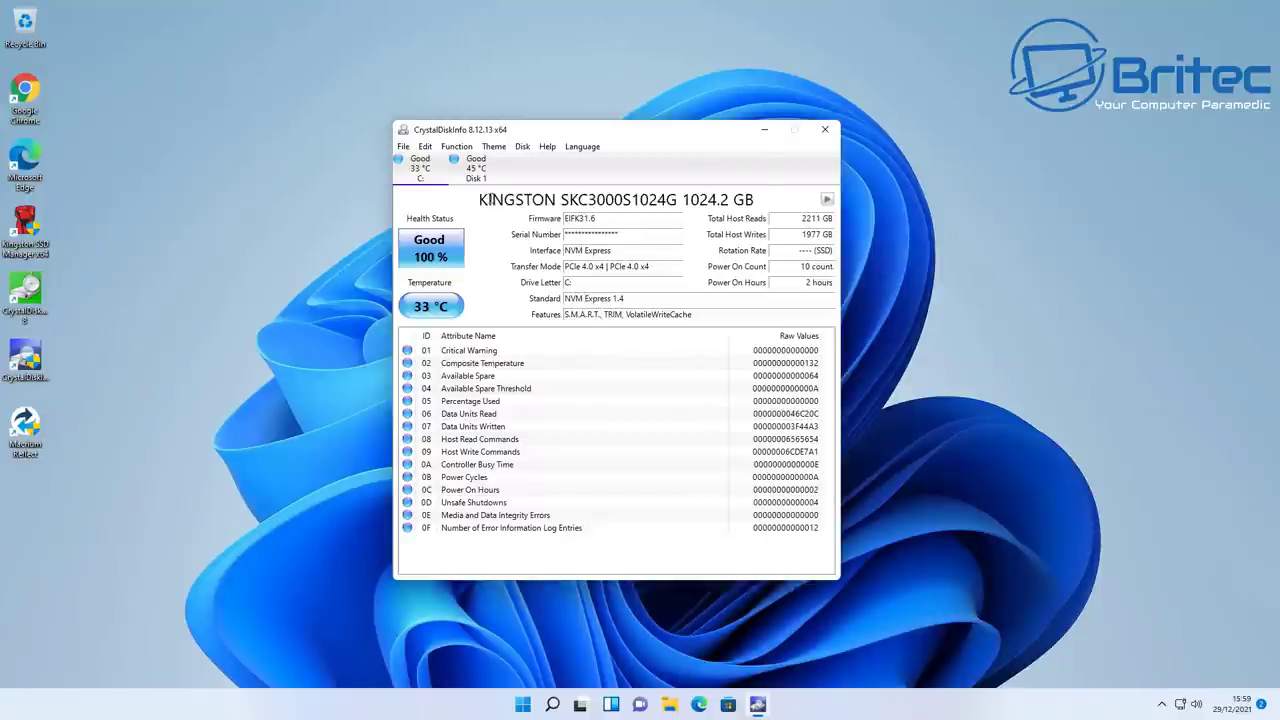
pyautogui.moveTo(491, 199); pyautogui.dragTo(753, 203)
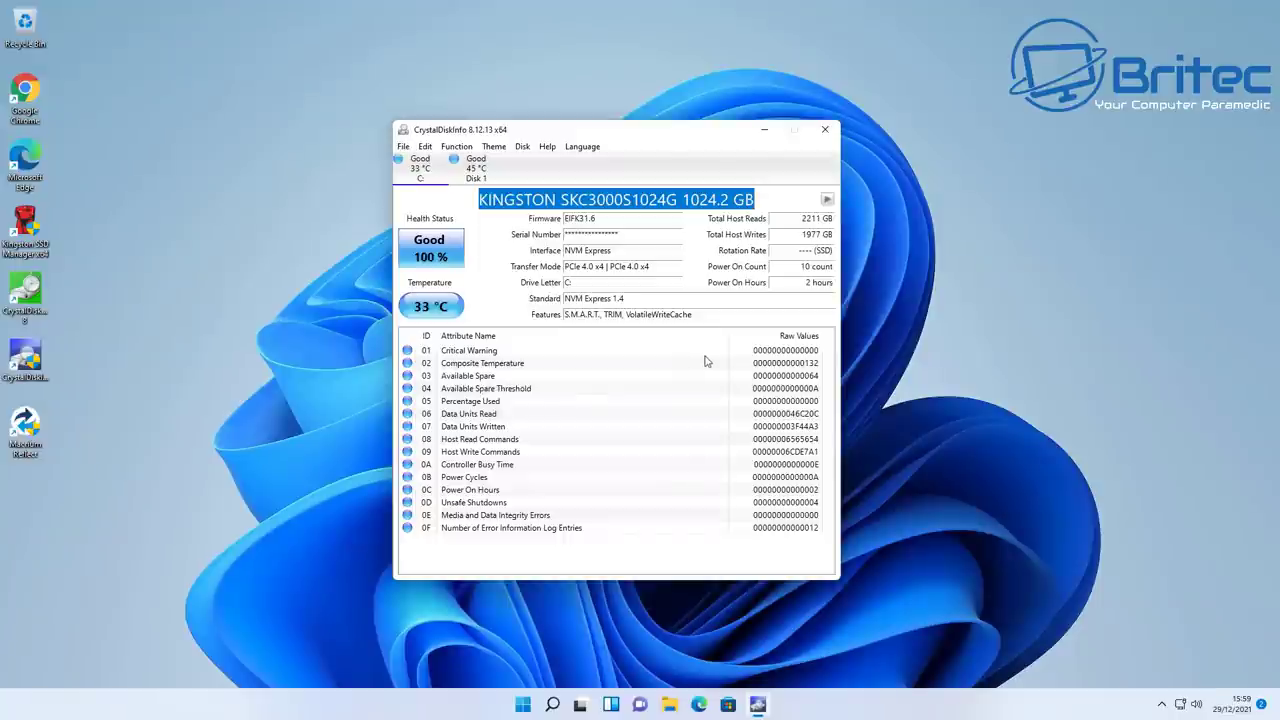
pyautogui.click(825, 129)
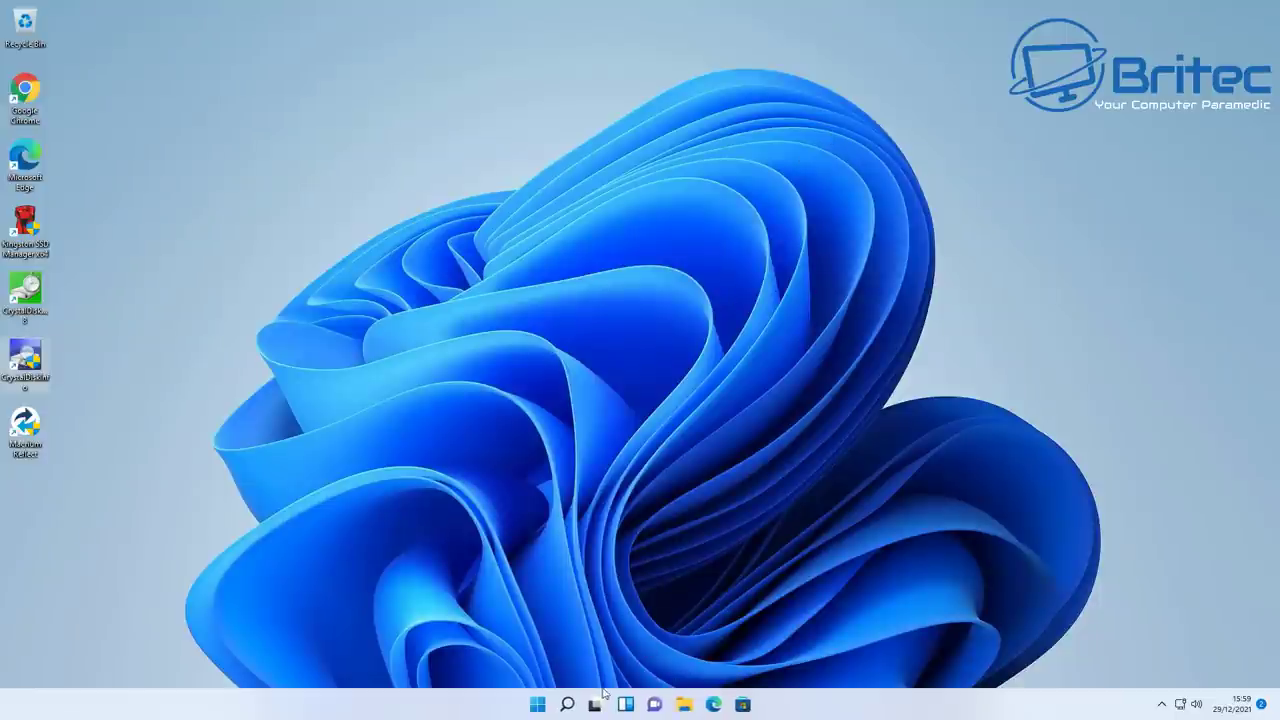
# Check the devices and drives listed under This PC in File Explorer, and close the window.
pyautogui.click(685, 704)
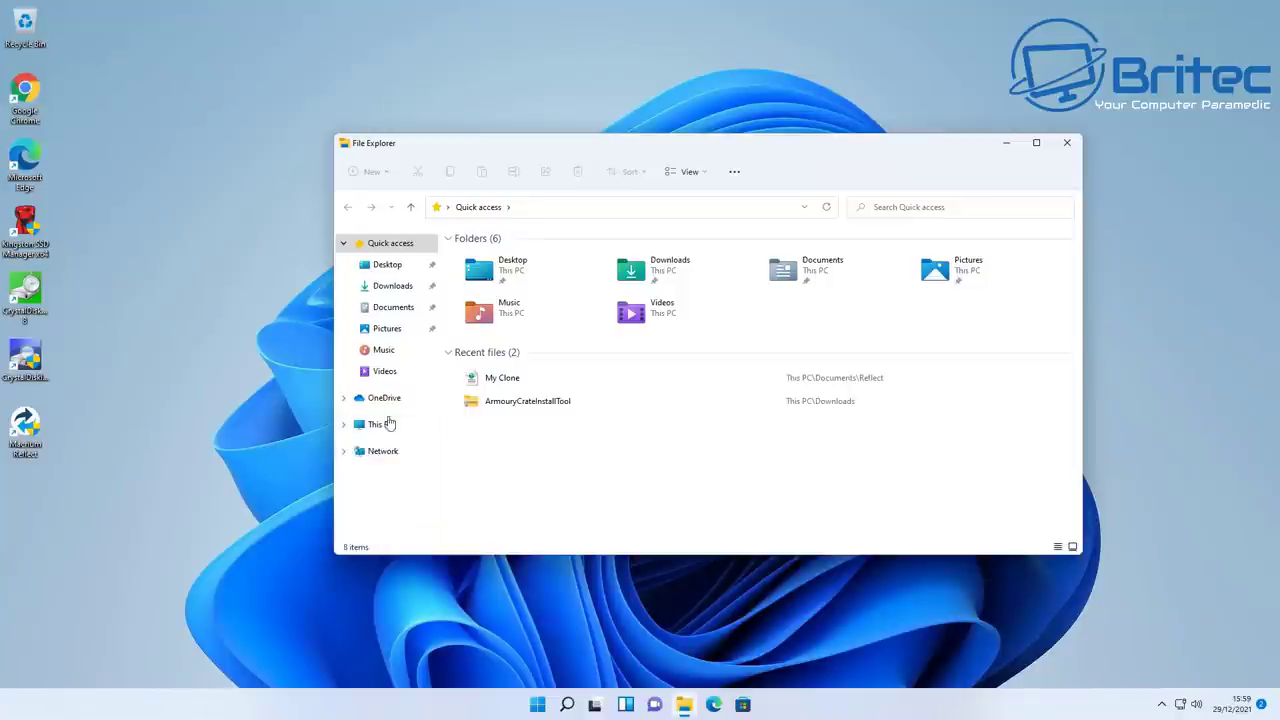
pyautogui.click(389, 423)
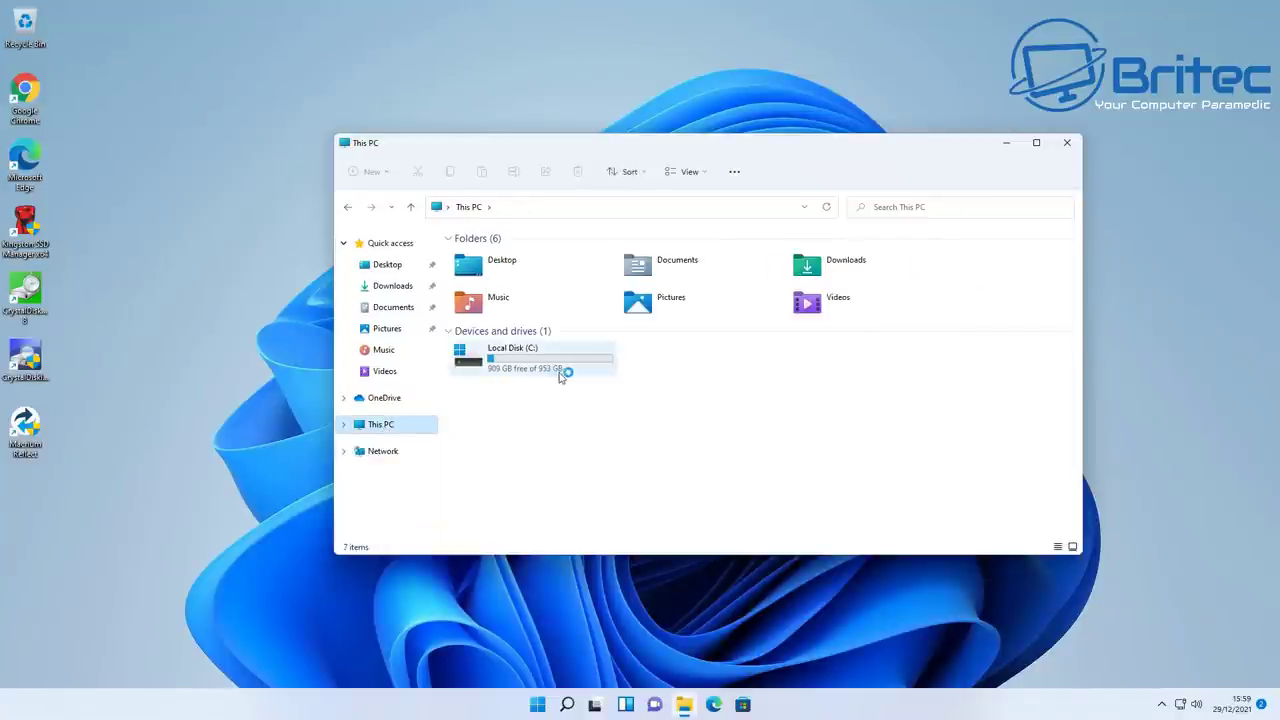
pyautogui.click(1070, 147)
# Open Disk Management, move its window towards the middle of the desktop, and examine Disk 0's partitions.
pyautogui.rightClick(537, 704)
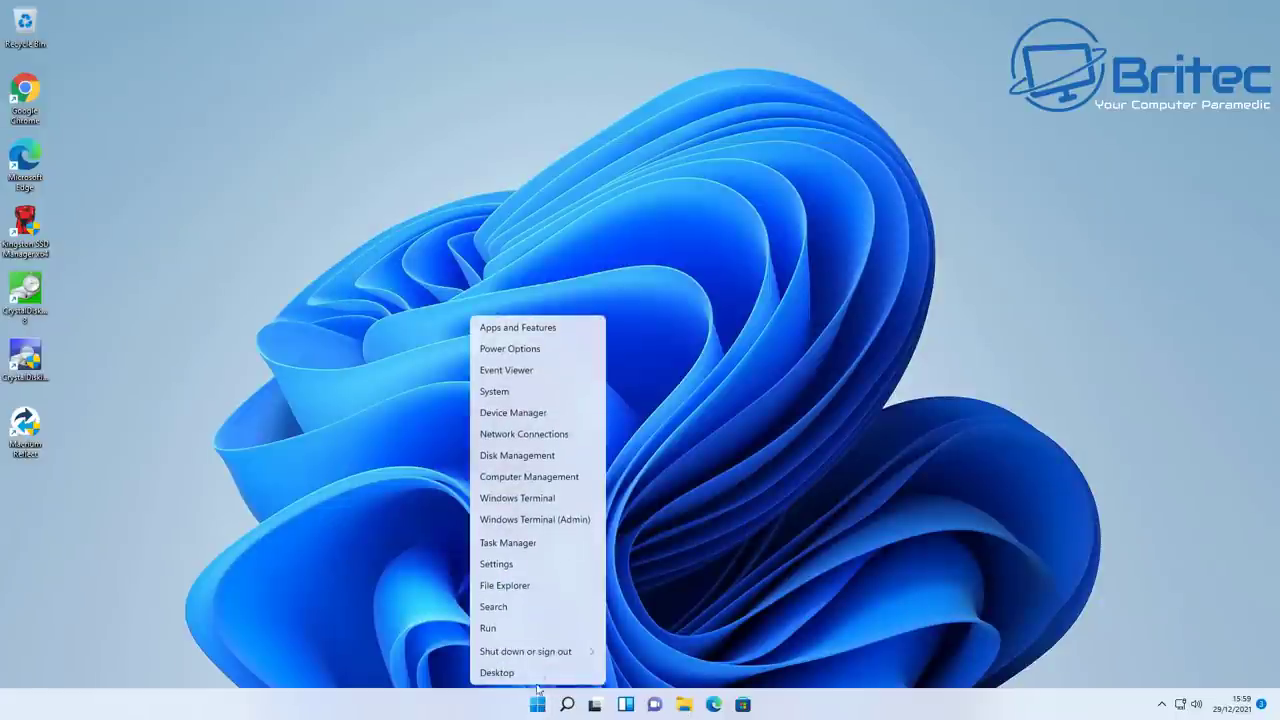
pyautogui.click(527, 455)
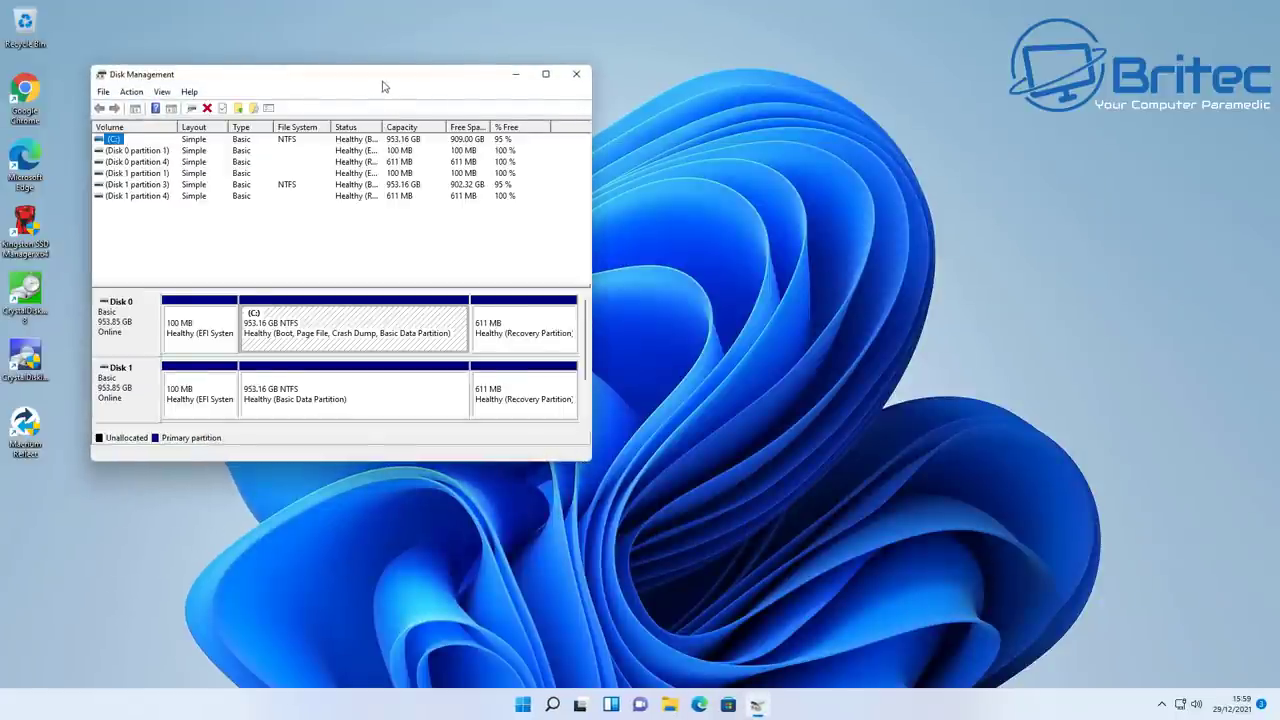
pyautogui.moveTo(384, 84); pyautogui.dragTo(768, 164)
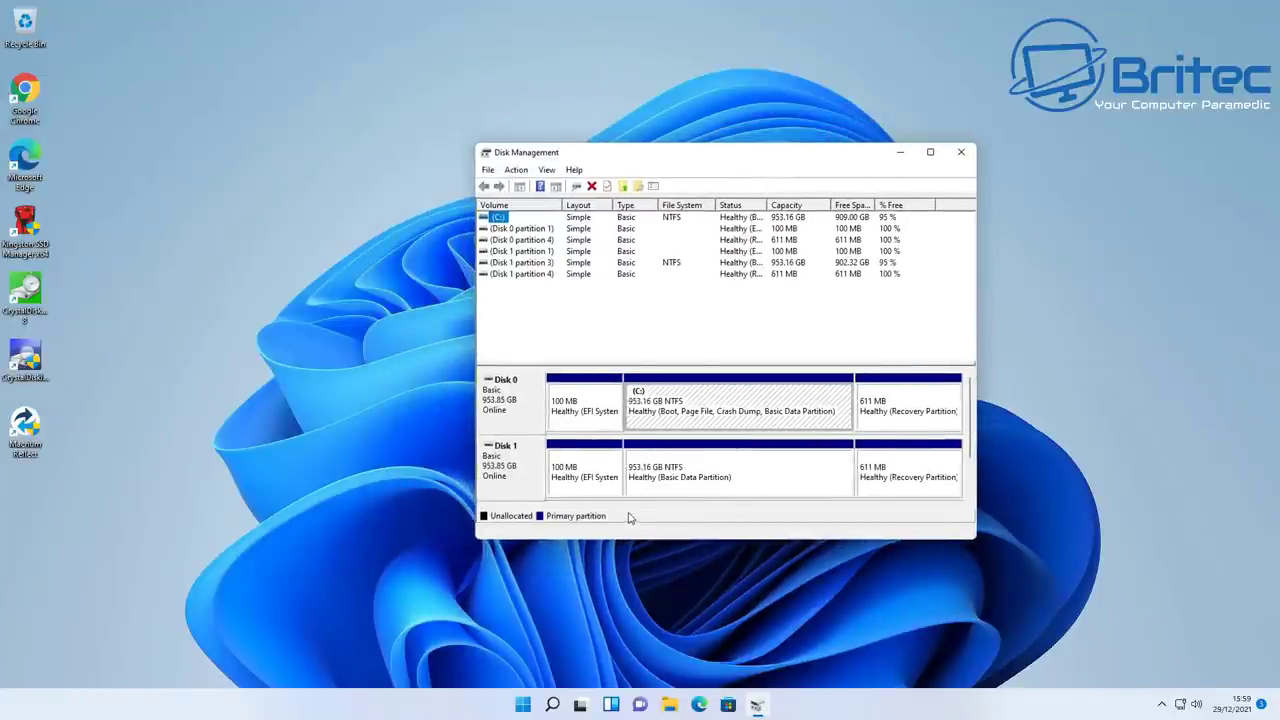
pyautogui.click(702, 424)
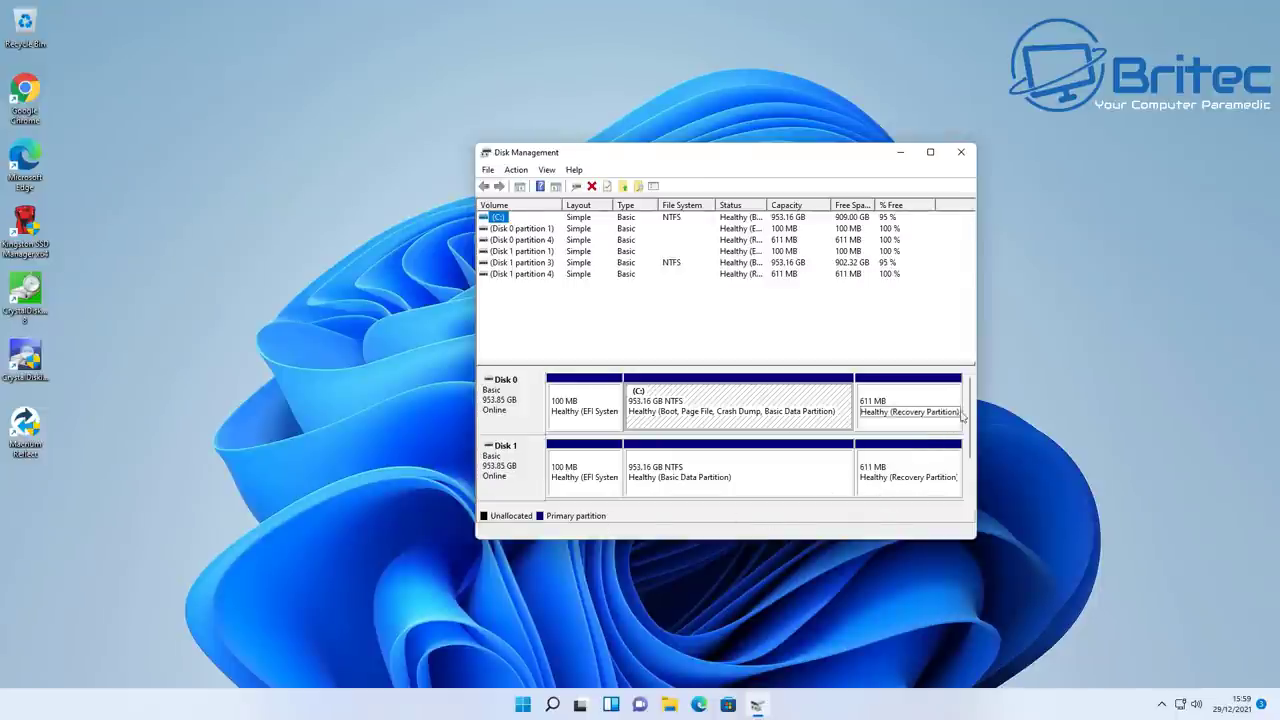
pyautogui.moveTo(972, 410)
pyautogui.mouseDown()
pyautogui.moveTo(974, 457)
pyautogui.moveTo(978, 420)
pyautogui.mouseUp()
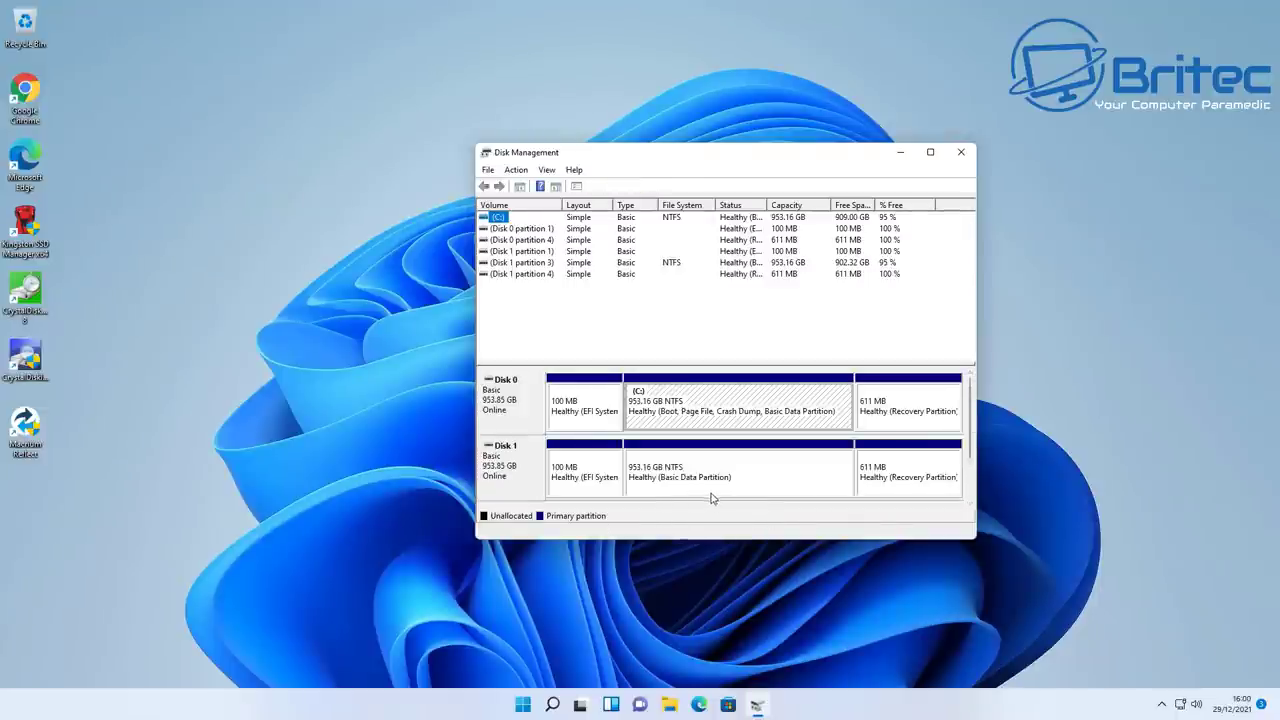
# Compare the C: volume with the data and EFI partitions of Disk 1, and close Disk Management.
pyautogui.click(703, 414)
pyautogui.click(500, 218)
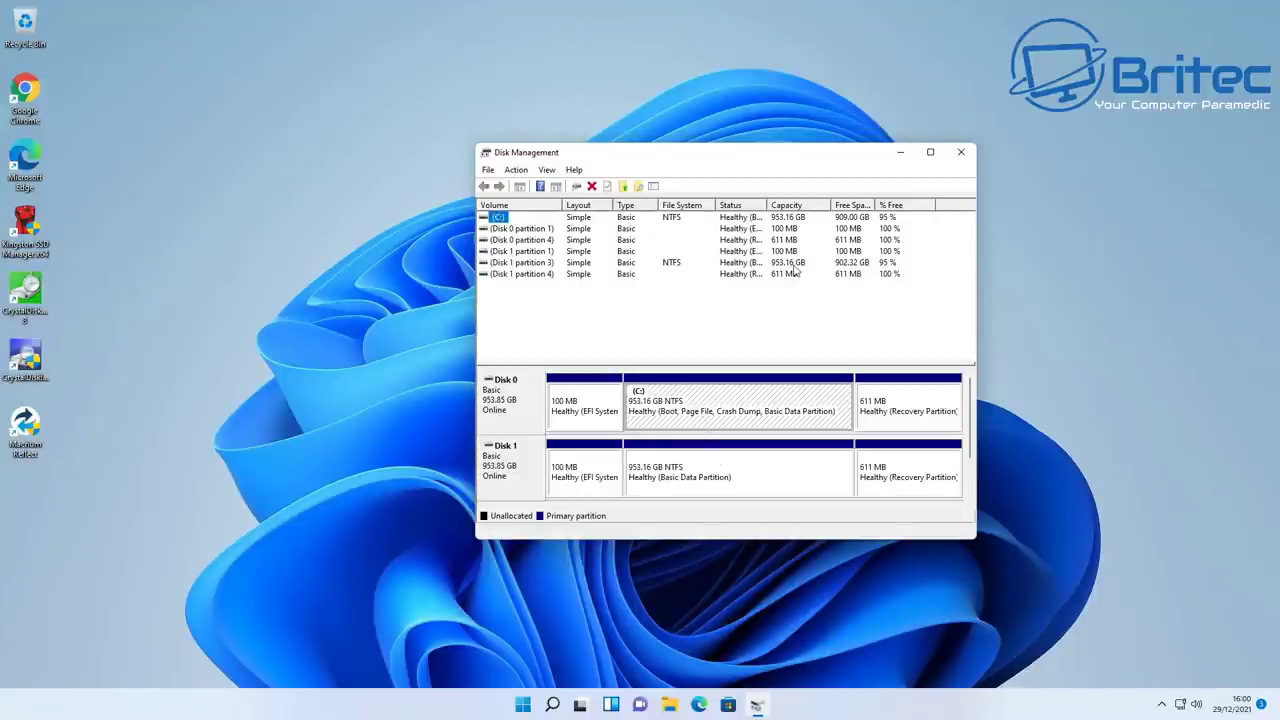
pyautogui.click(553, 265)
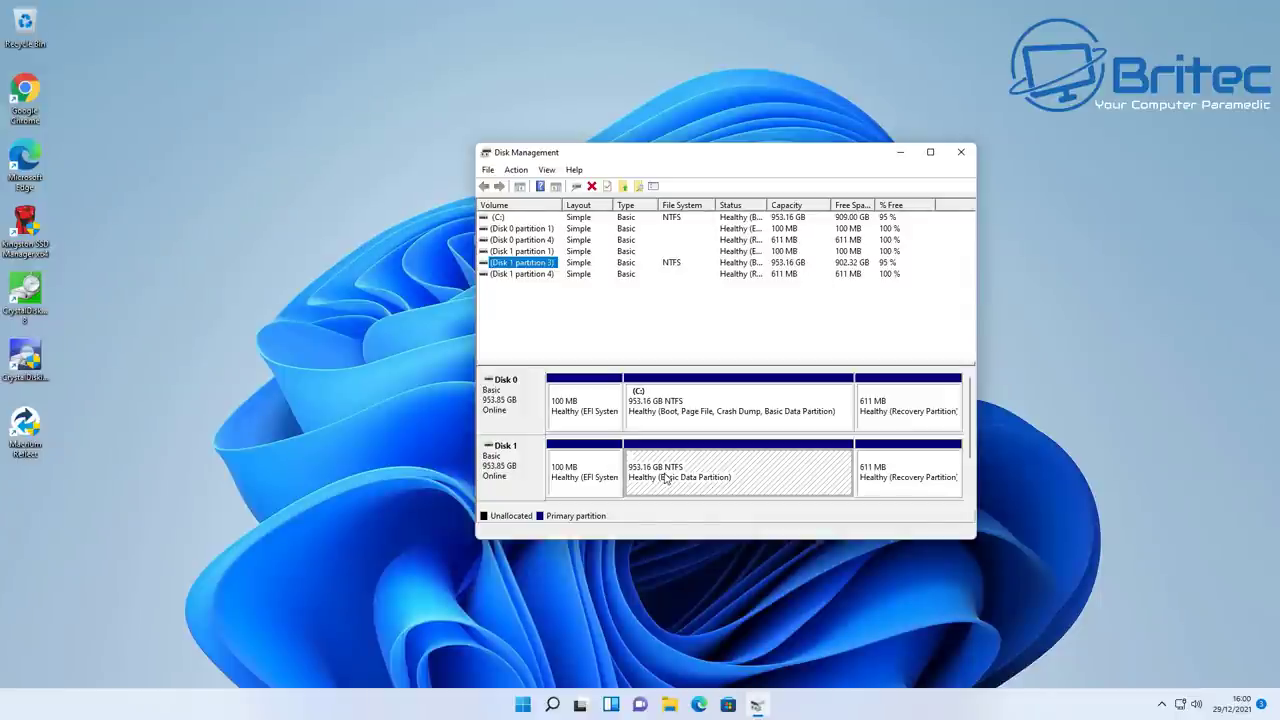
pyautogui.click(619, 466)
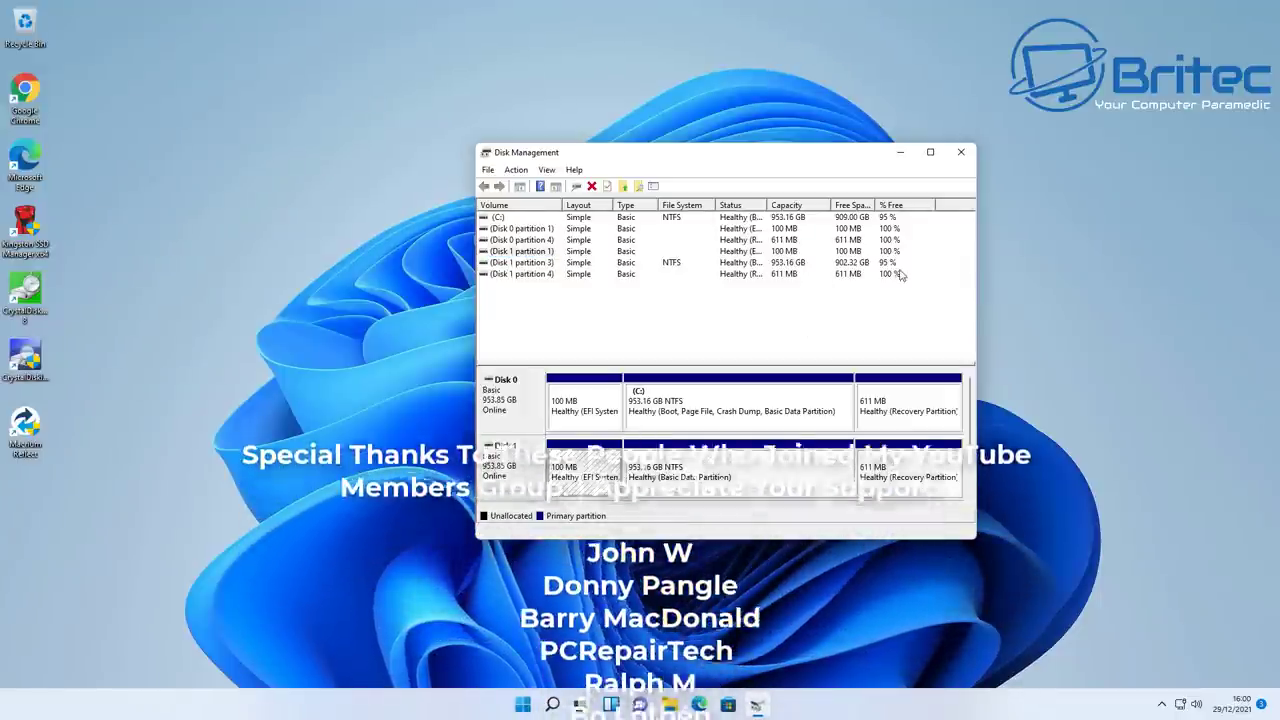
pyautogui.click(960, 153)
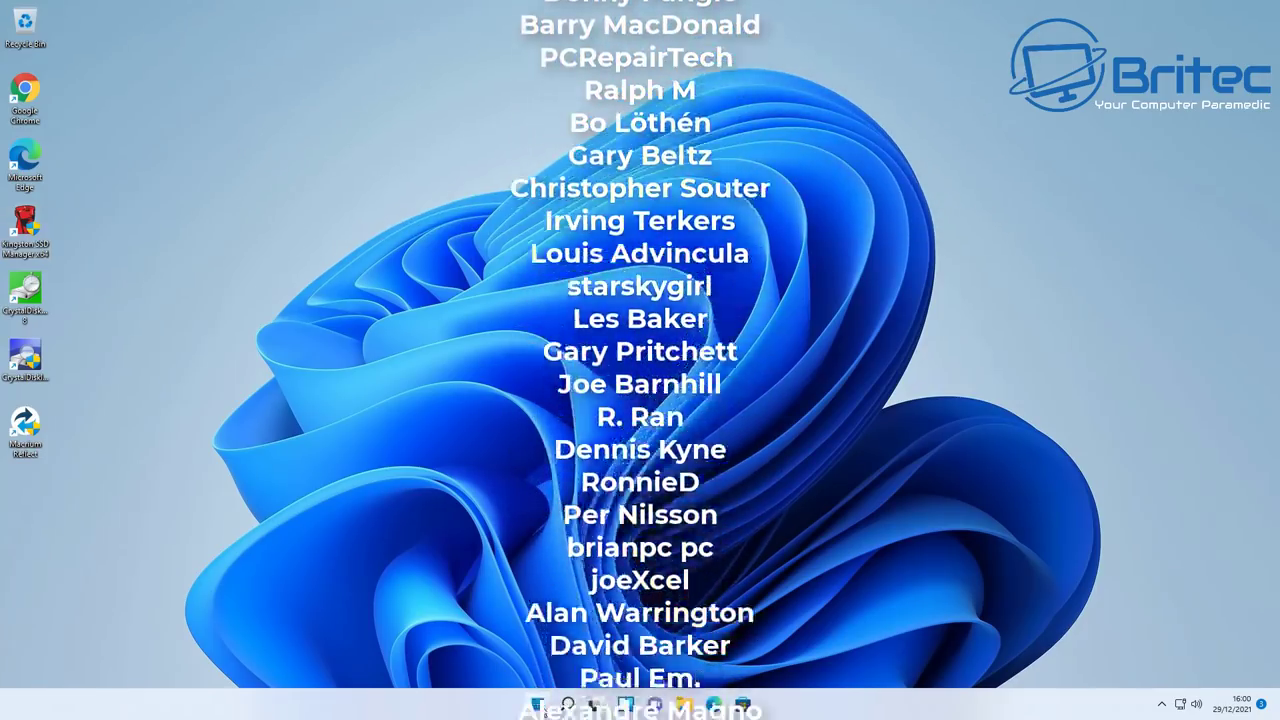
pyautogui.click(540, 704)
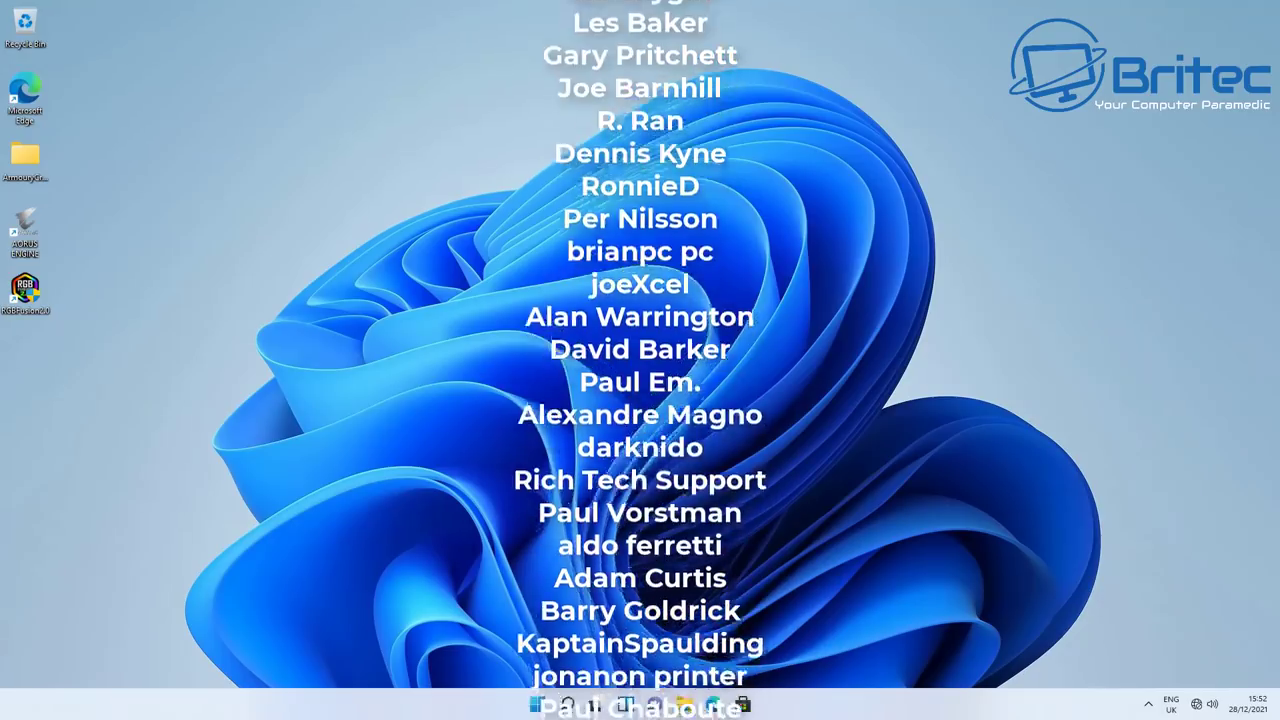